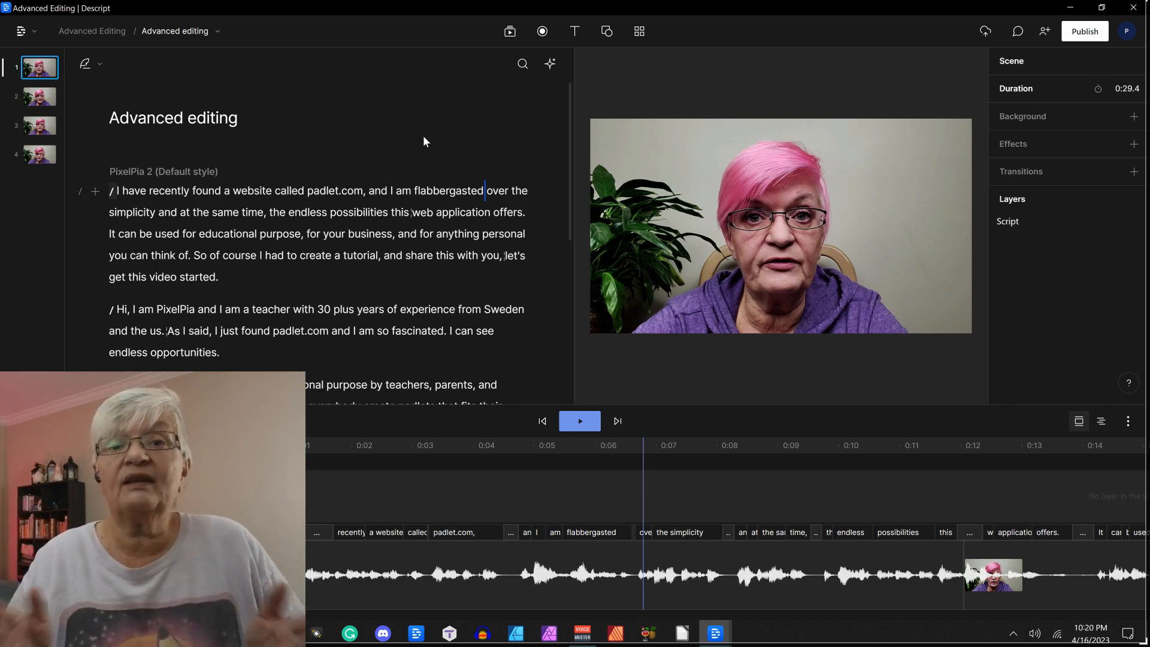
# Apply the Green Screen effect to the speaker's video in the second scene.
pyautogui.click(39, 99)
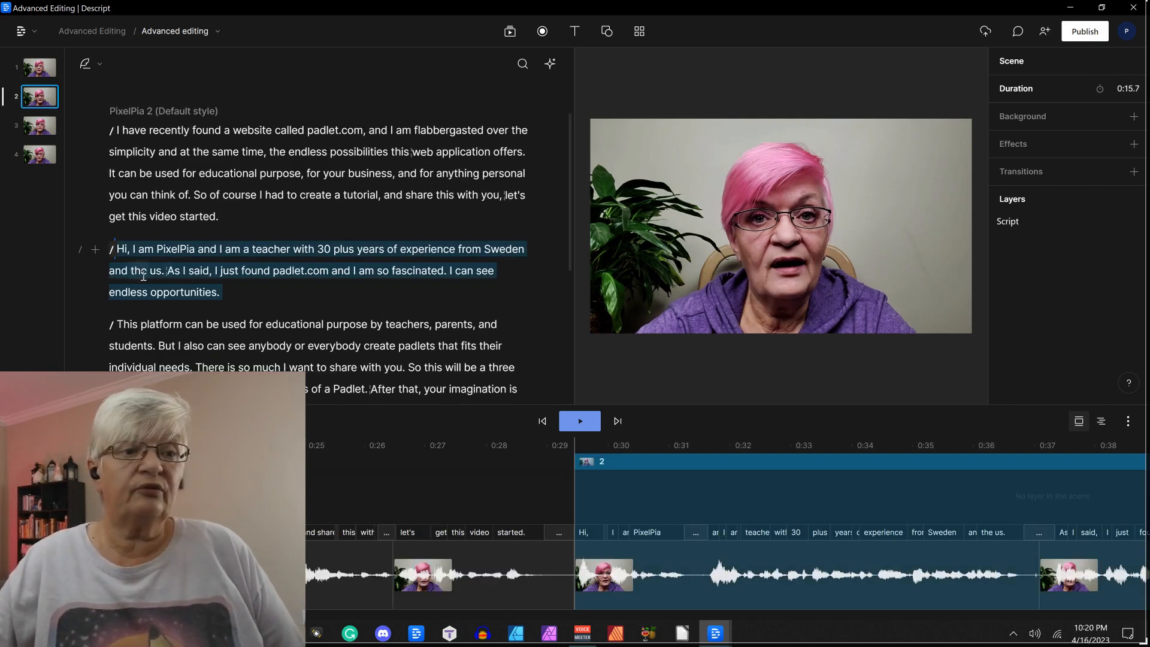
pyautogui.click(835, 231)
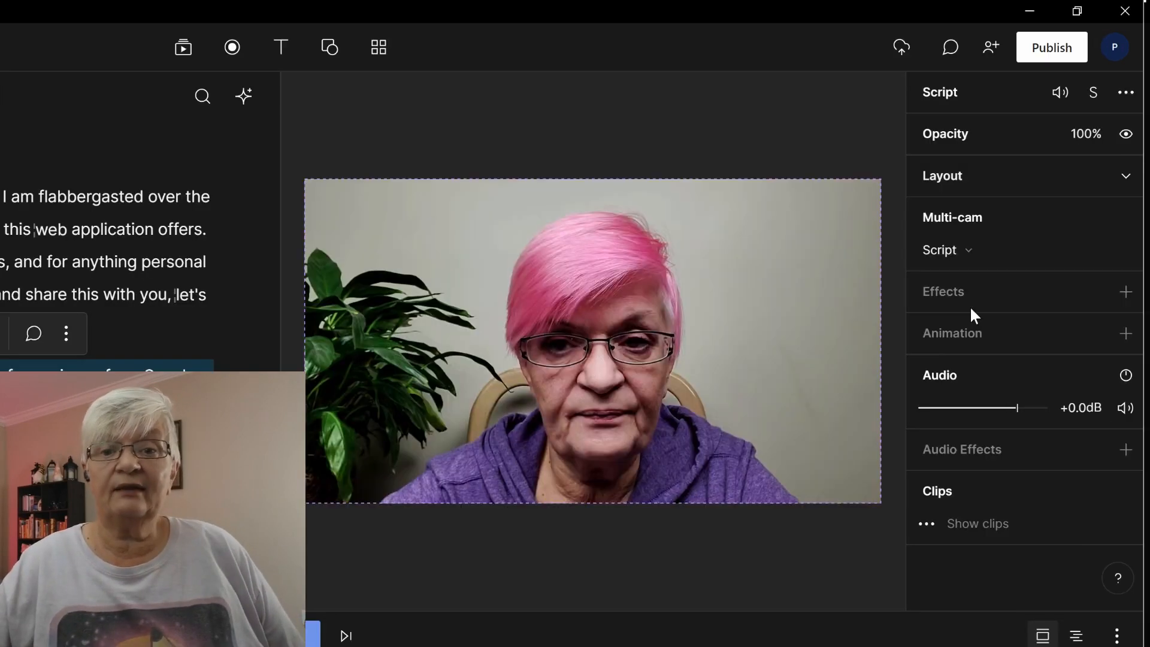
pyautogui.click(1125, 293)
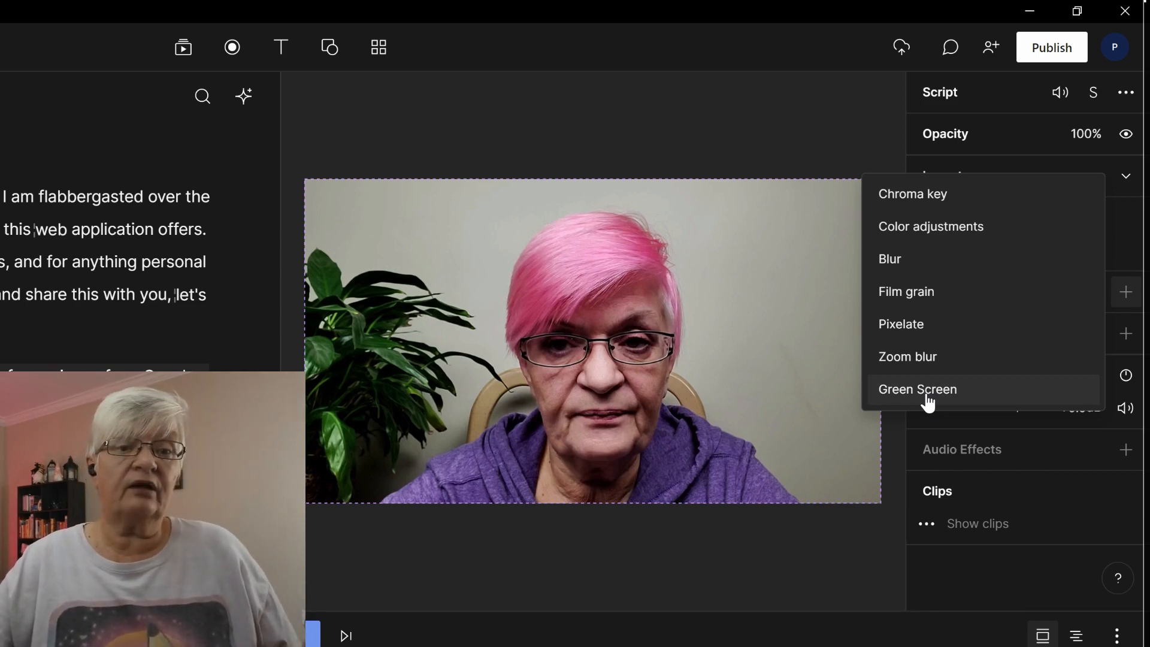
pyautogui.click(918, 390)
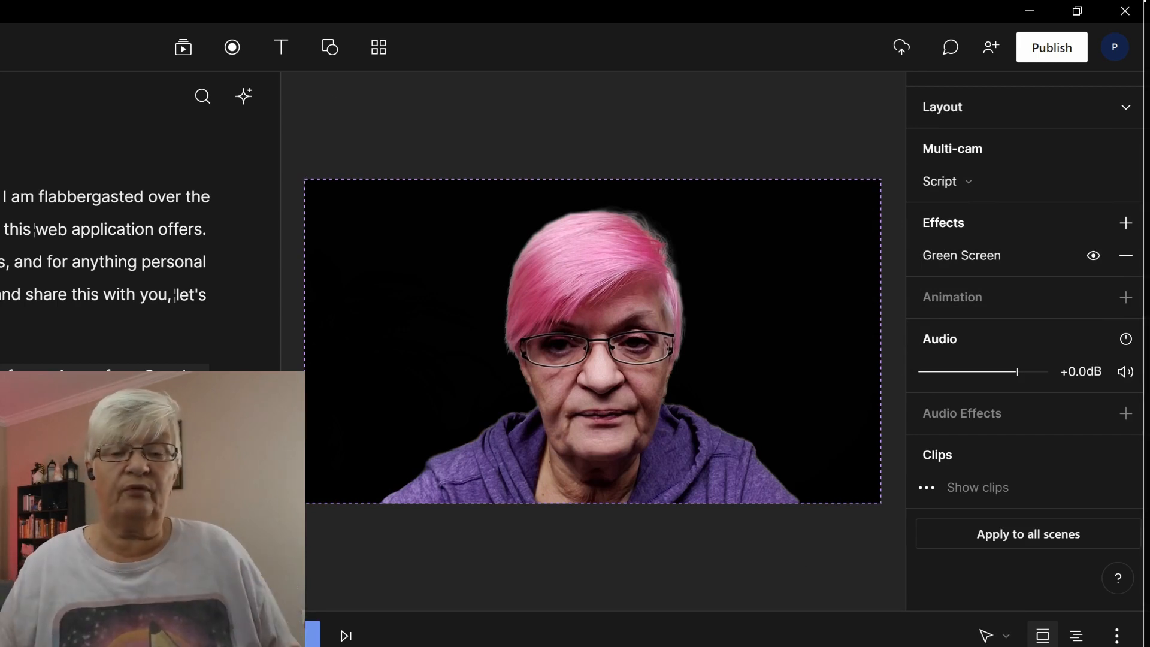
pyautogui.click(613, 272)
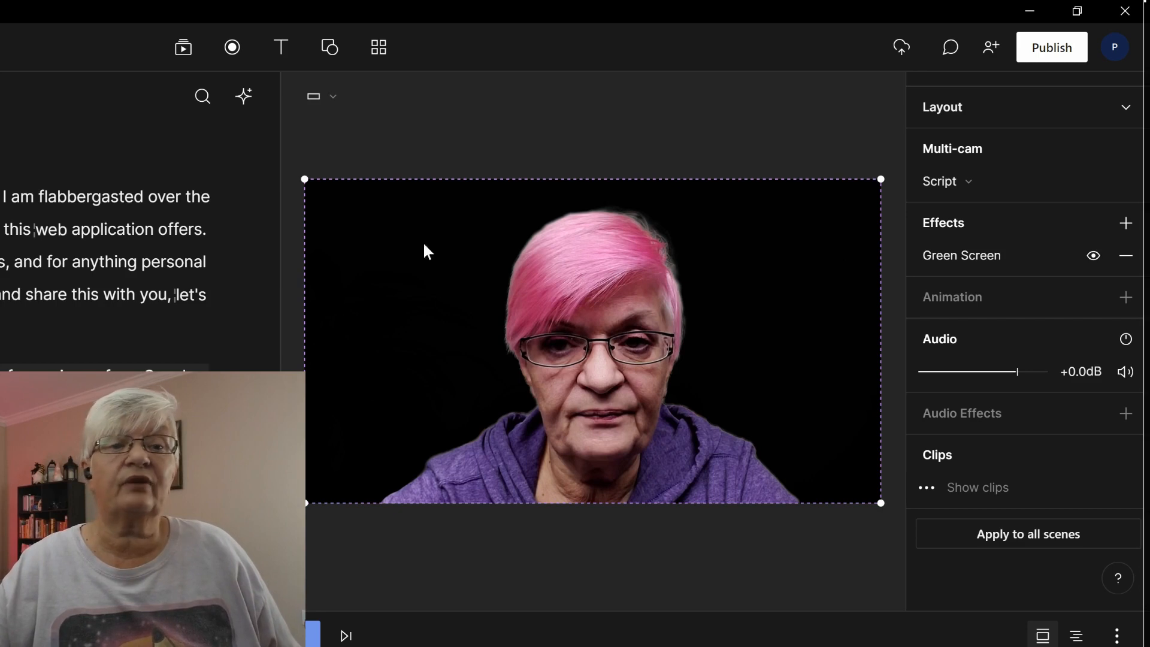
# Search the stock images for "classroom" and insert the dark chalkboard photo with math drawings into the second scene.
pyautogui.click(182, 47)
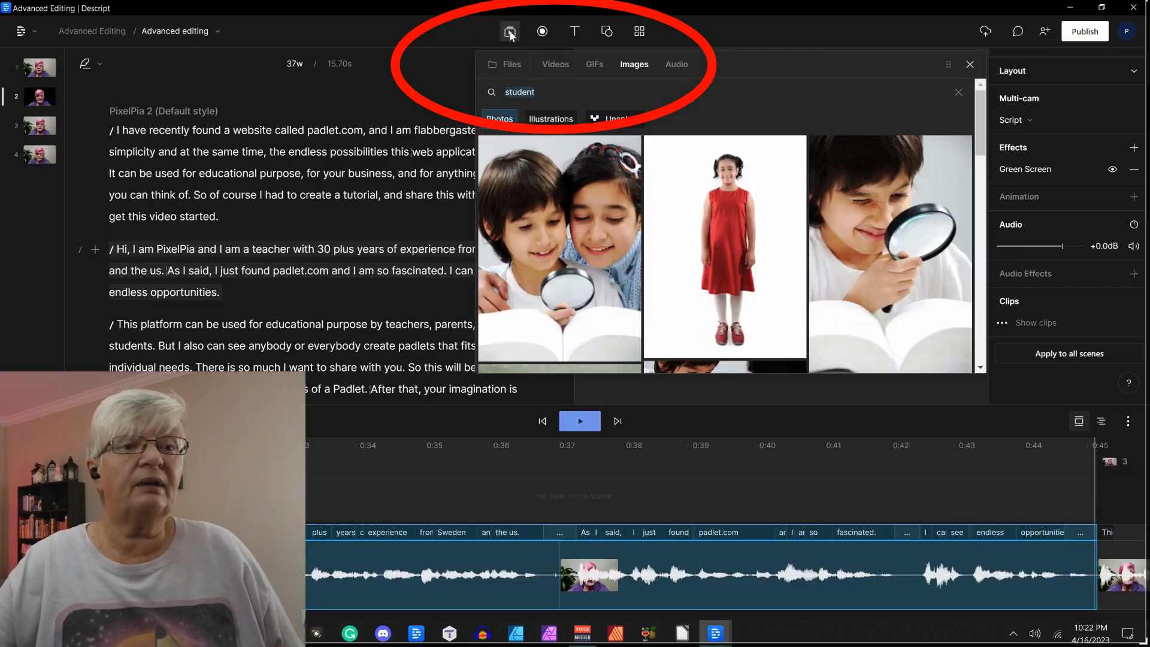
pyautogui.click(558, 91)
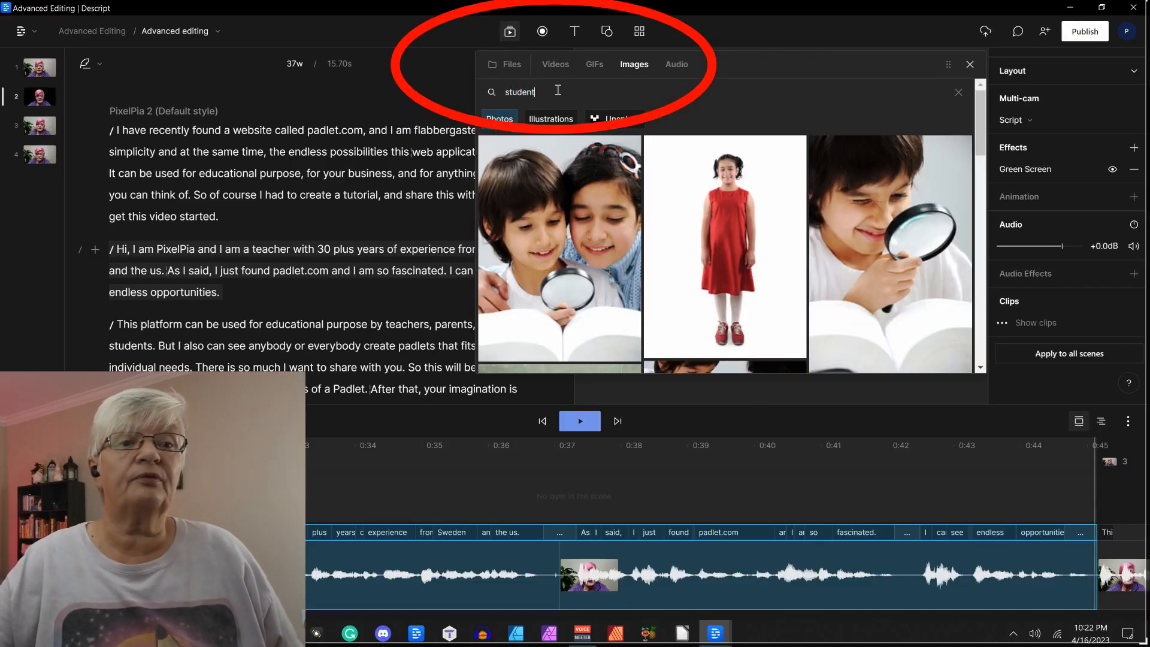
pyautogui.doubleClick(559, 91)
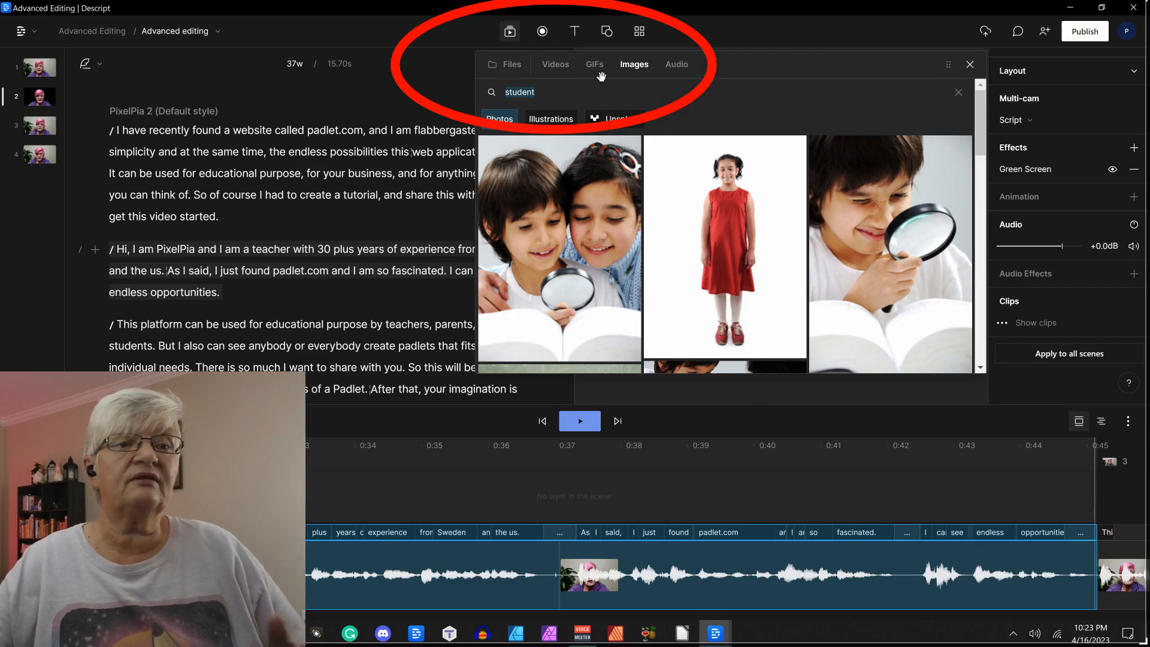
pyautogui.write('classroom')
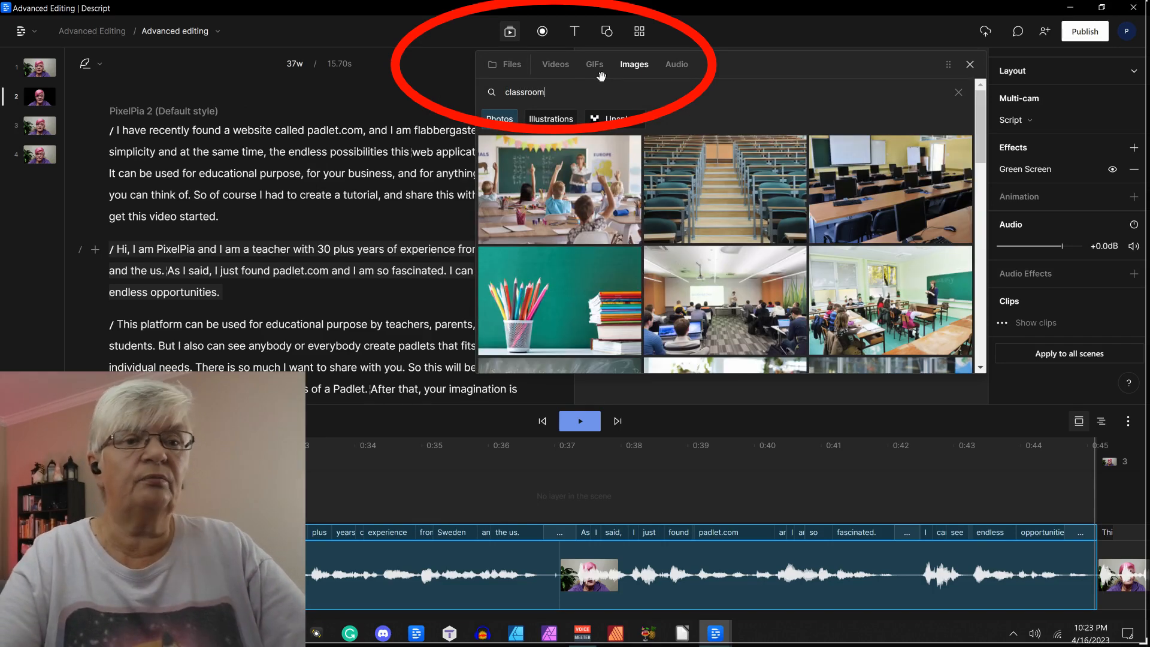
pyautogui.scroll(-5, 681, 209)
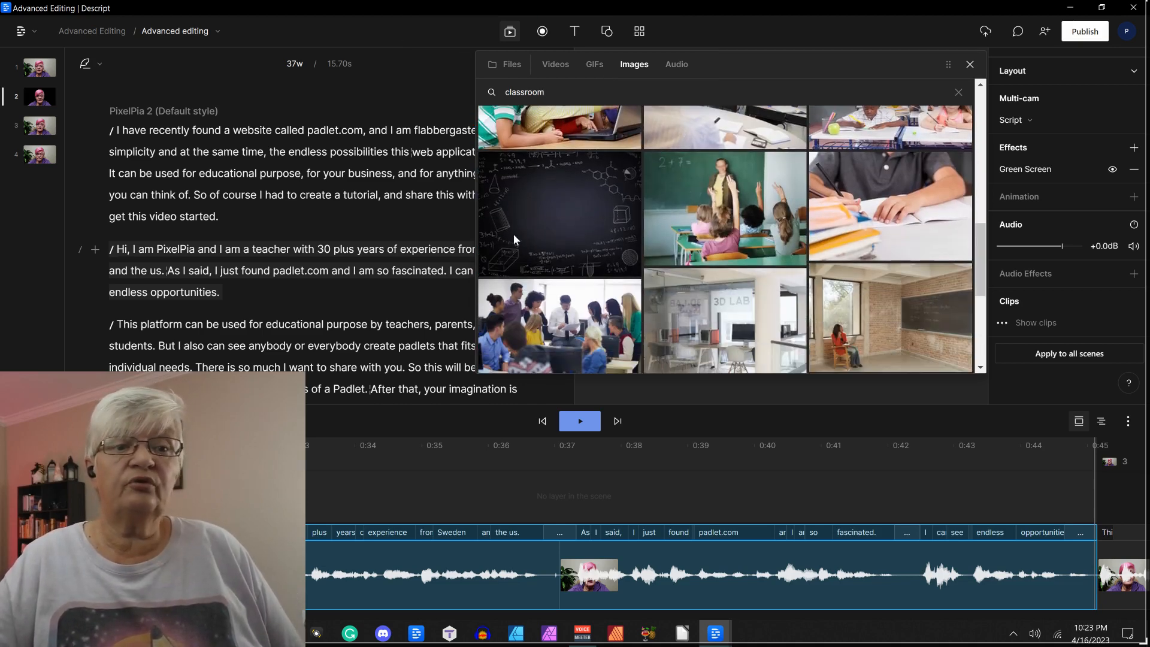
pyautogui.click(573, 216)
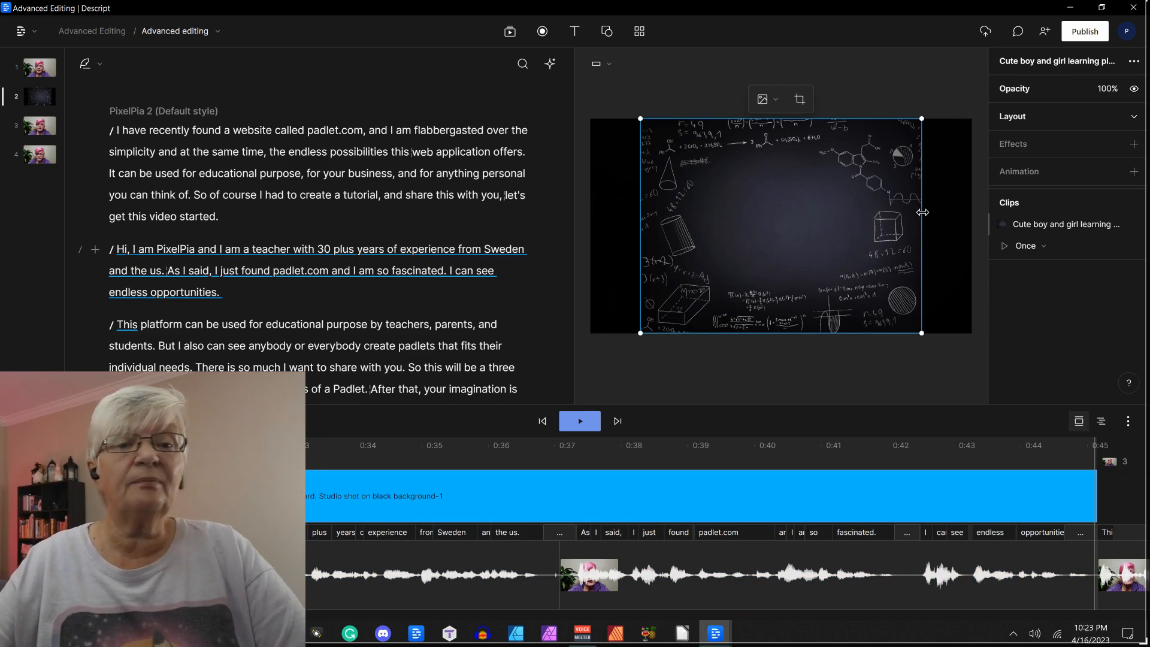
# Widen the chalkboard image on both sides until it fills the whole video frame.
pyautogui.moveTo(923, 212); pyautogui.dragTo(975, 213)
pyautogui.click(803, 224)
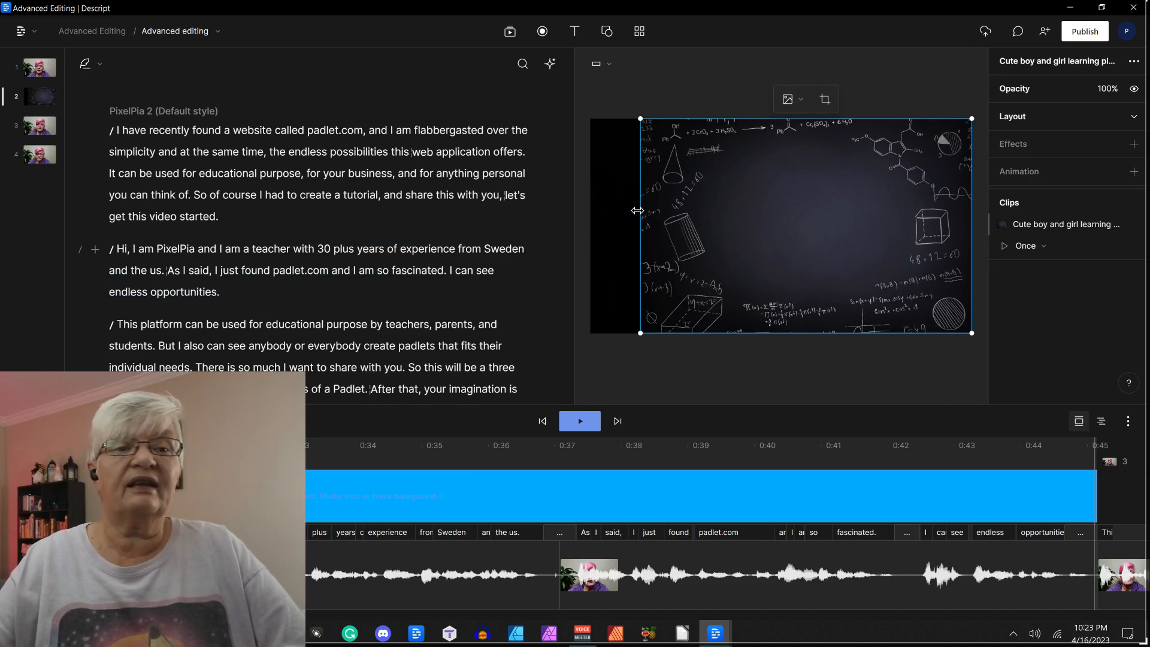
pyautogui.moveTo(637, 210); pyautogui.dragTo(593, 210)
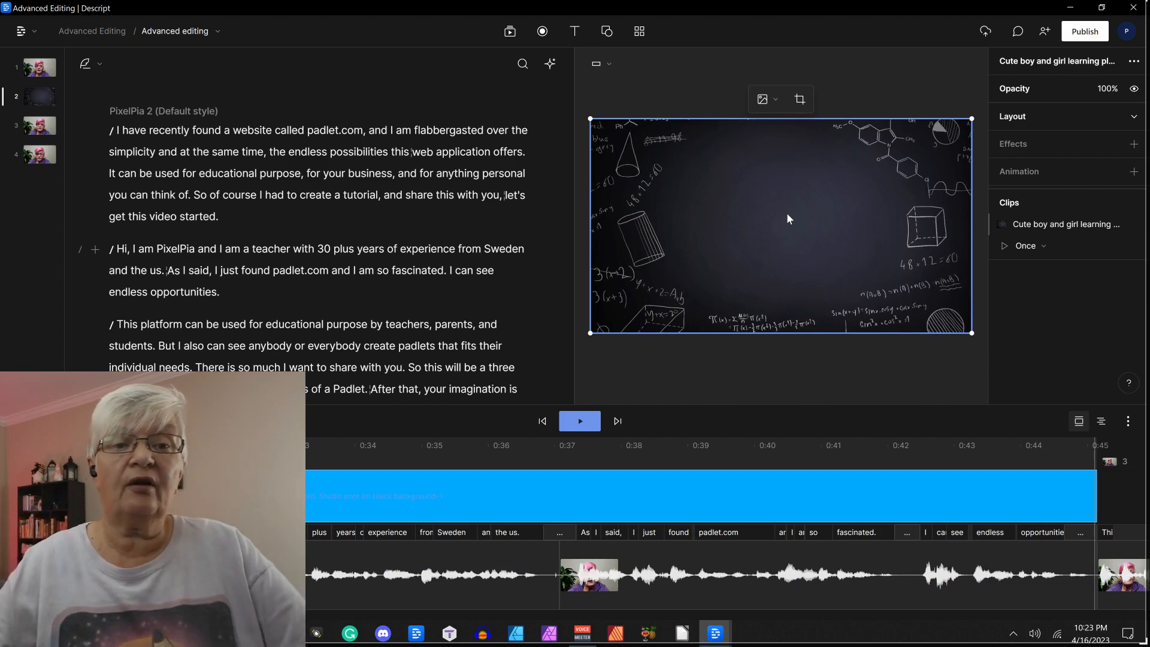
# Shift the chalkboard picture downward within its crop frame, save the crop, and move the layer backward behind the speaker.
pyautogui.doubleClick(787, 214)
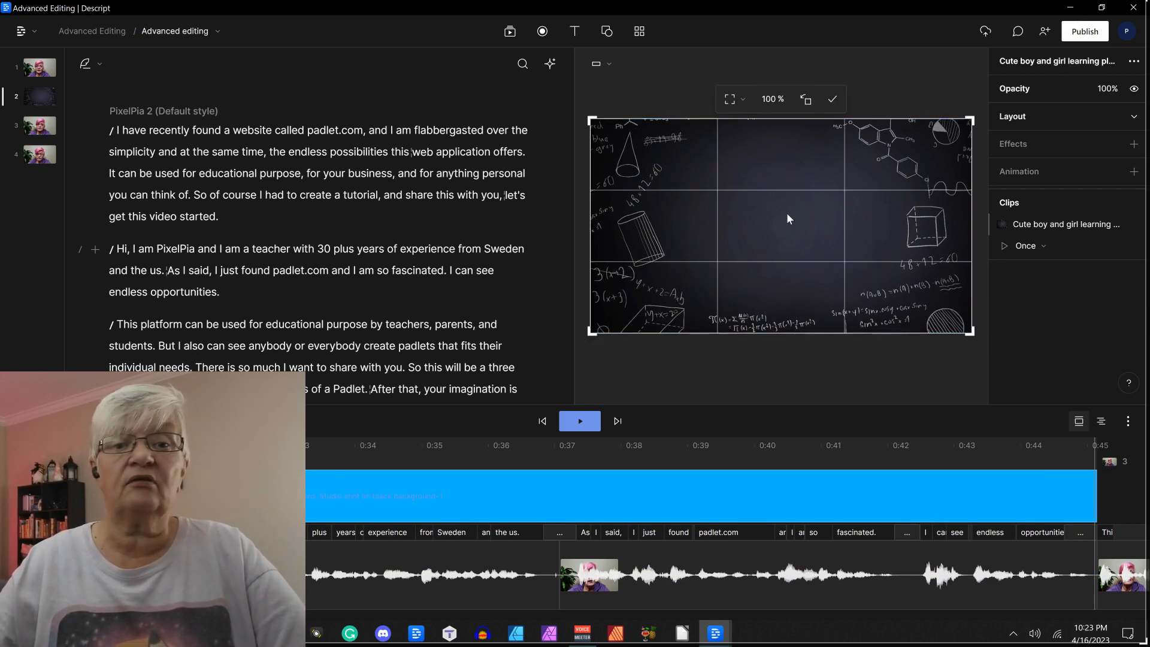
pyautogui.moveTo(786, 213); pyautogui.dragTo(792, 257)
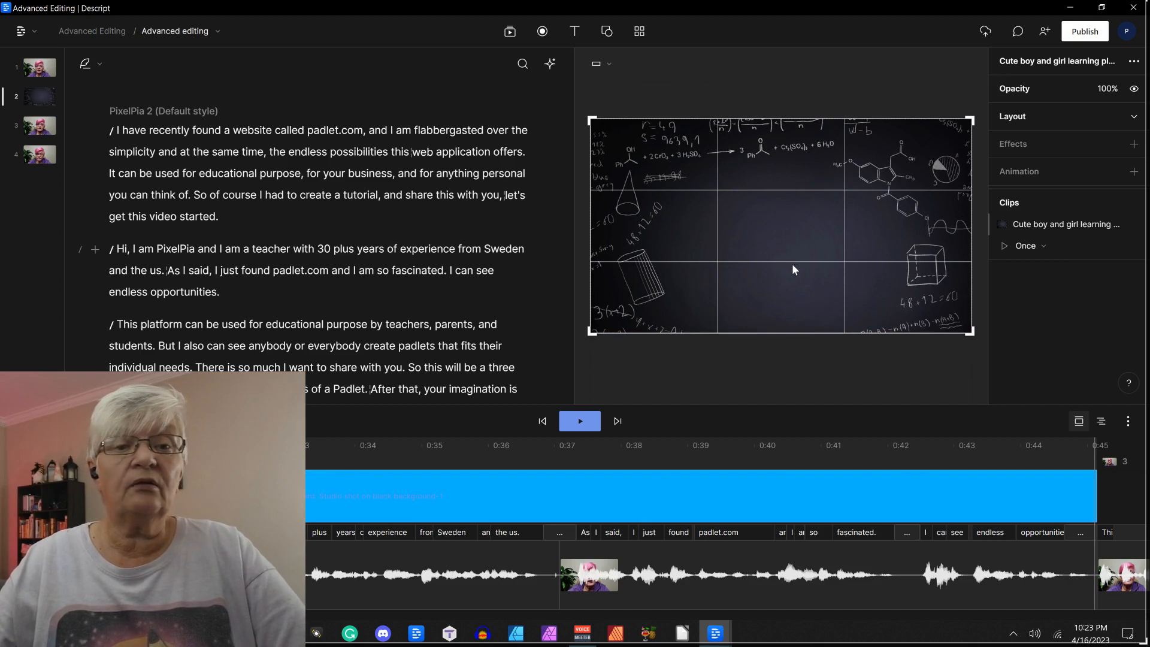
pyautogui.moveTo(794, 270)
pyautogui.mouseDown()
pyautogui.moveTo(793, 160)
pyautogui.moveTo(793, 322)
pyautogui.moveTo(779, 182)
pyautogui.moveTo(790, 285)
pyautogui.mouseUp()
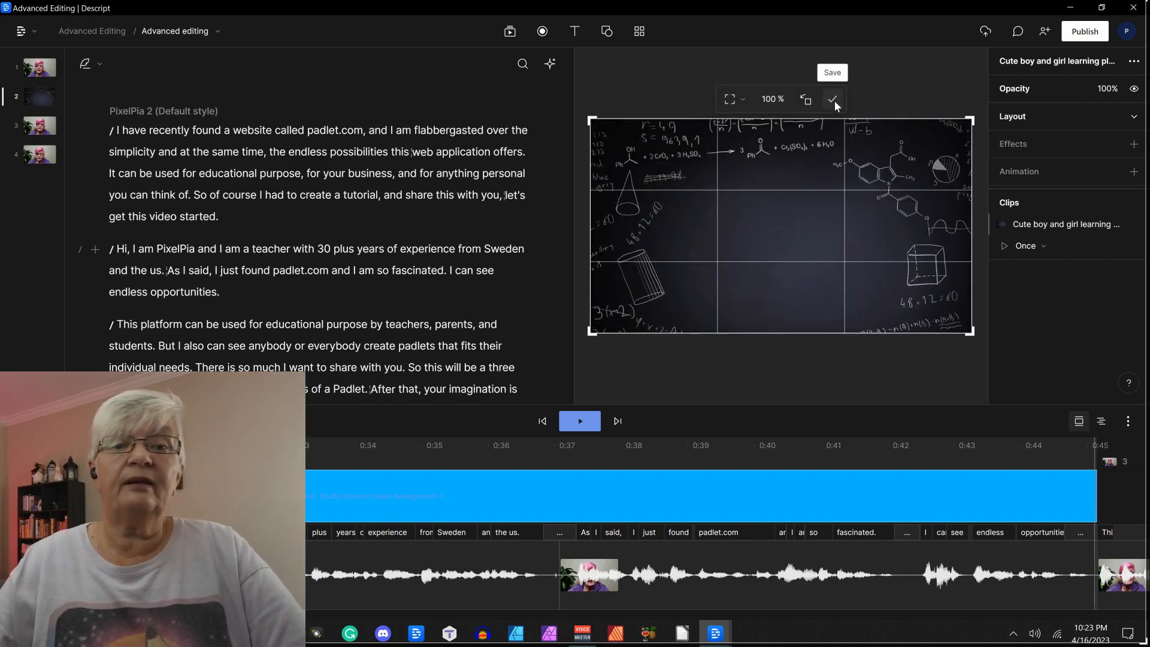
pyautogui.click(832, 100)
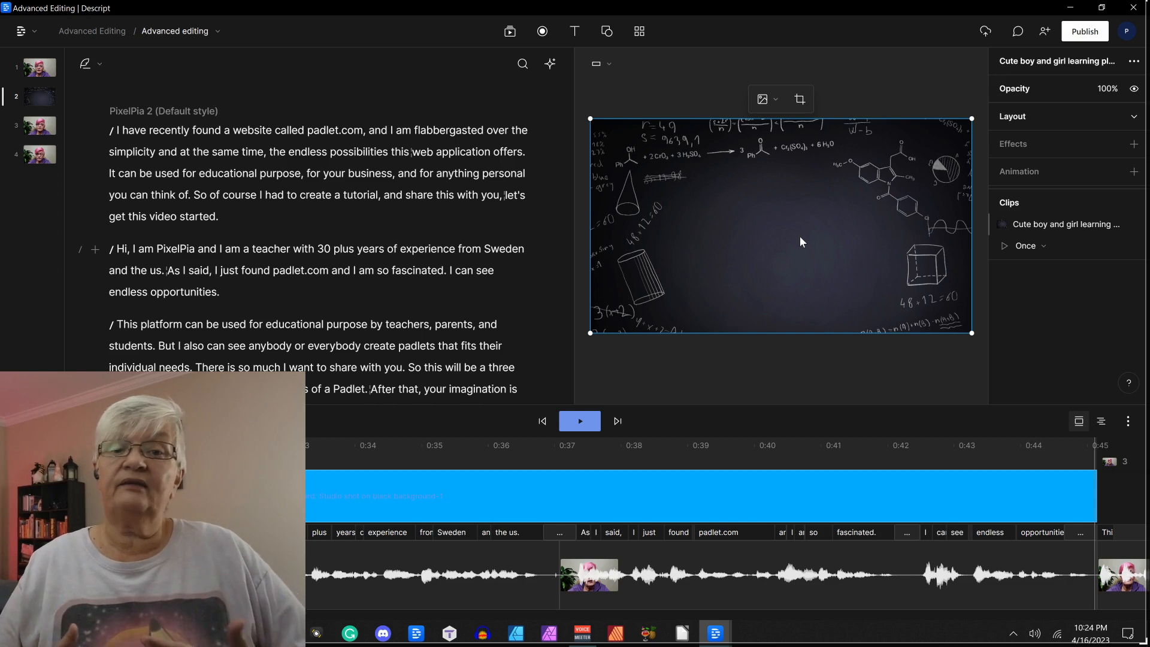
pyautogui.rightClick(789, 199)
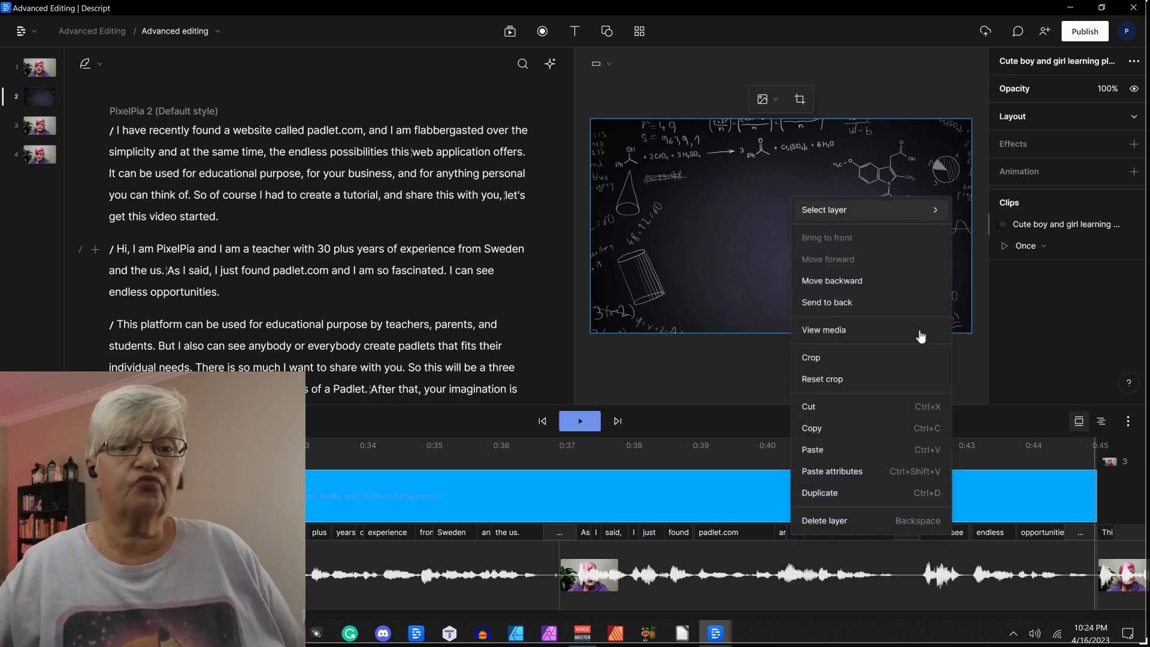
pyautogui.click(853, 284)
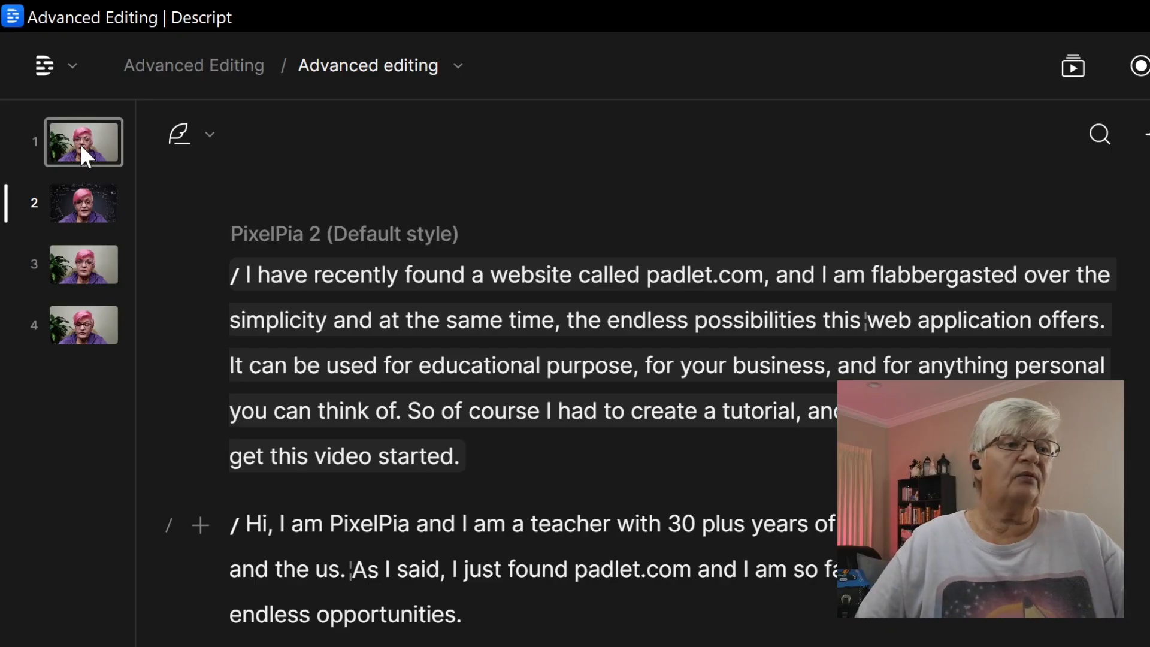
# Add a Dip to color transition out to the first scene.
pyautogui.click(39, 70)
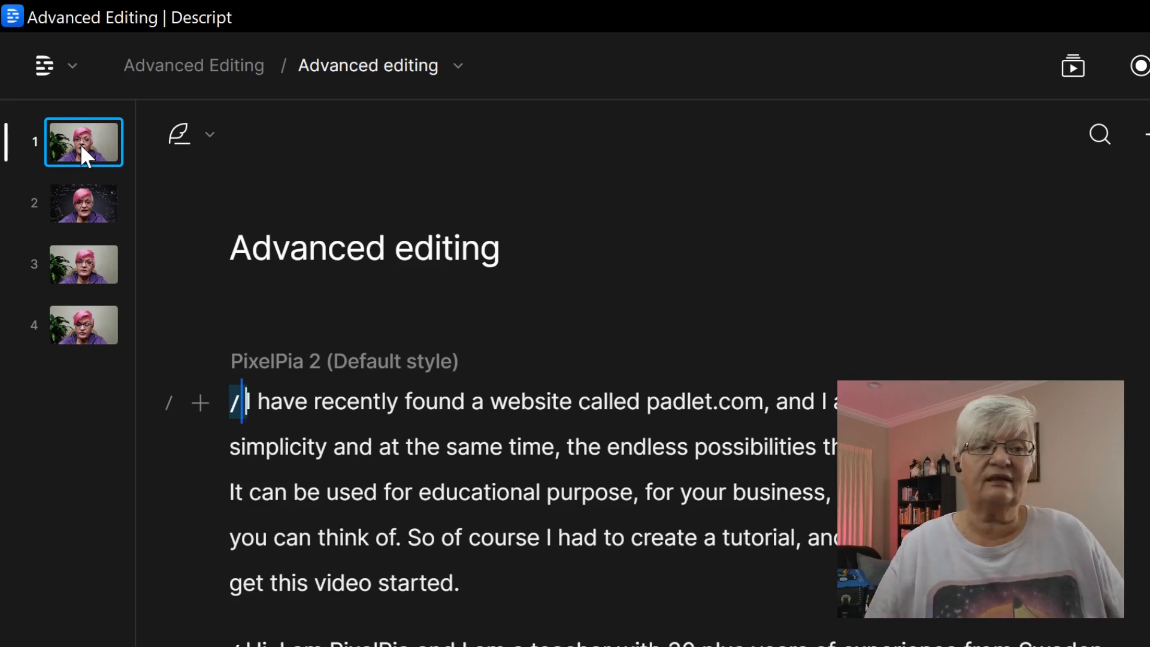
pyautogui.click(97, 211)
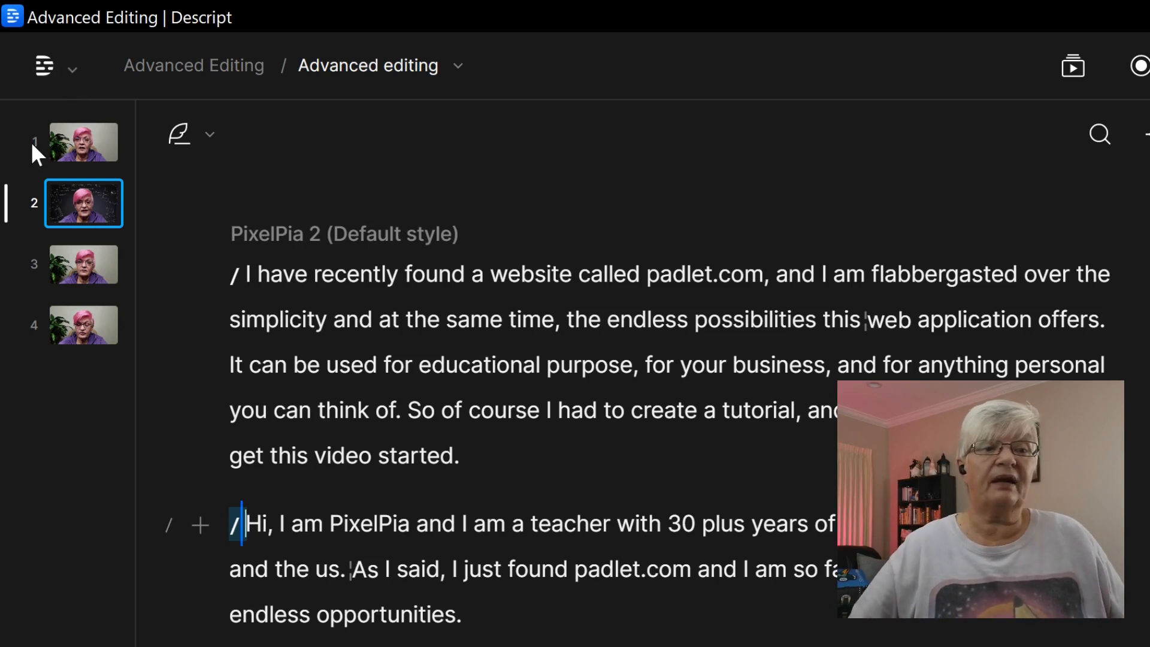
pyautogui.click(94, 137)
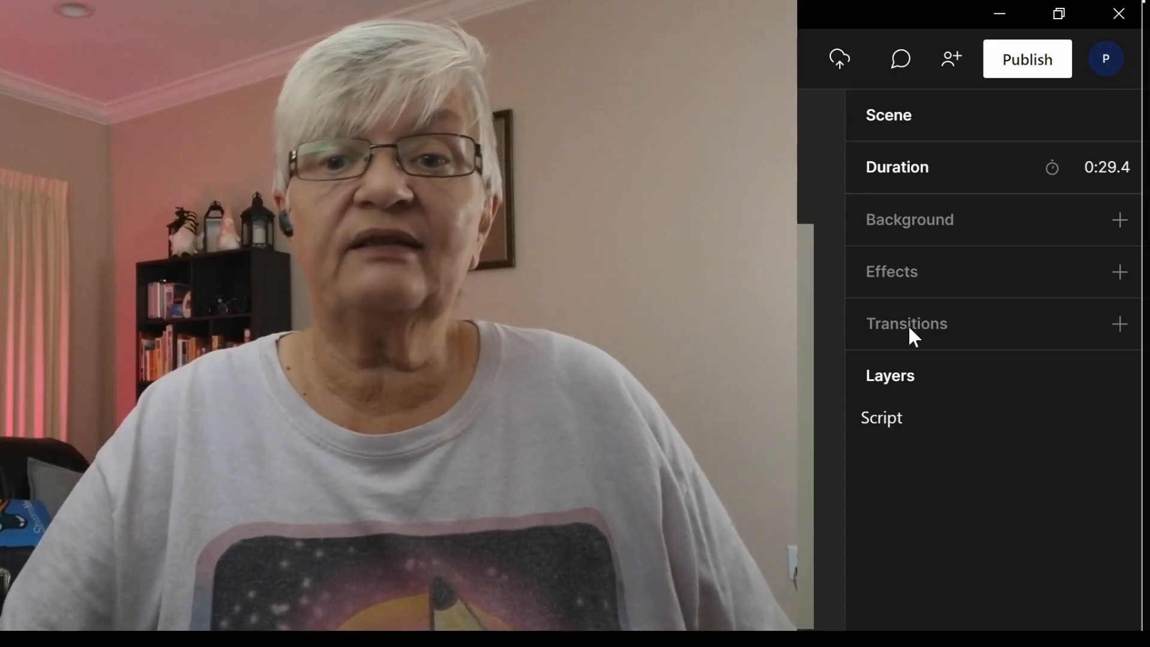
pyautogui.click(1121, 324)
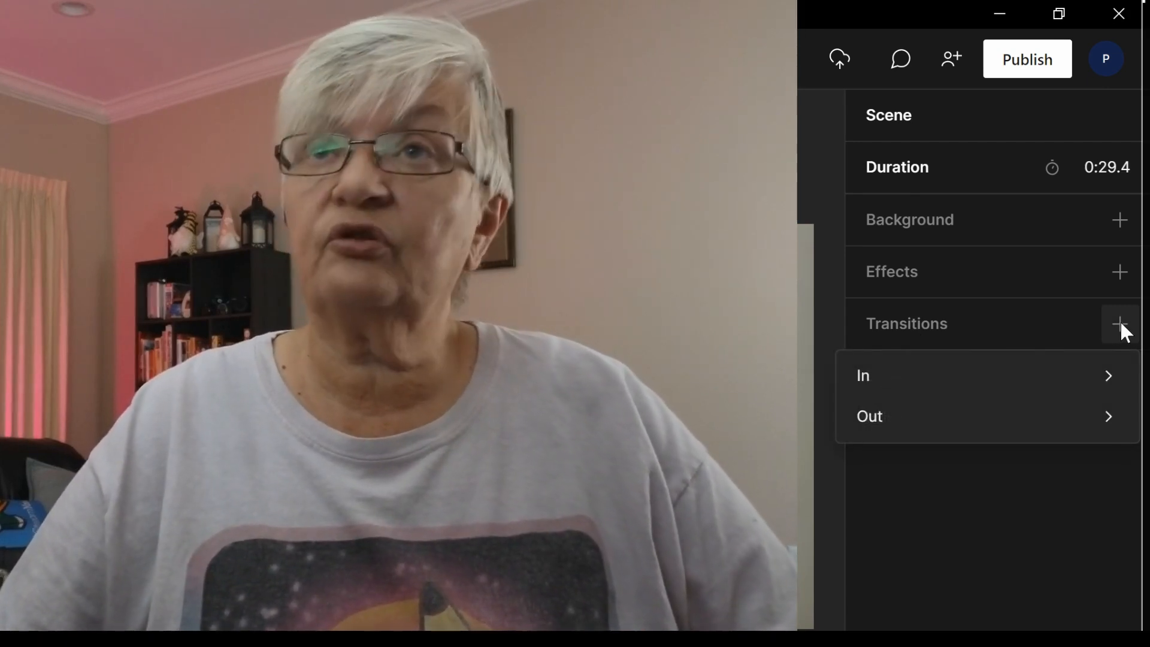
pyautogui.moveTo(1105, 419)
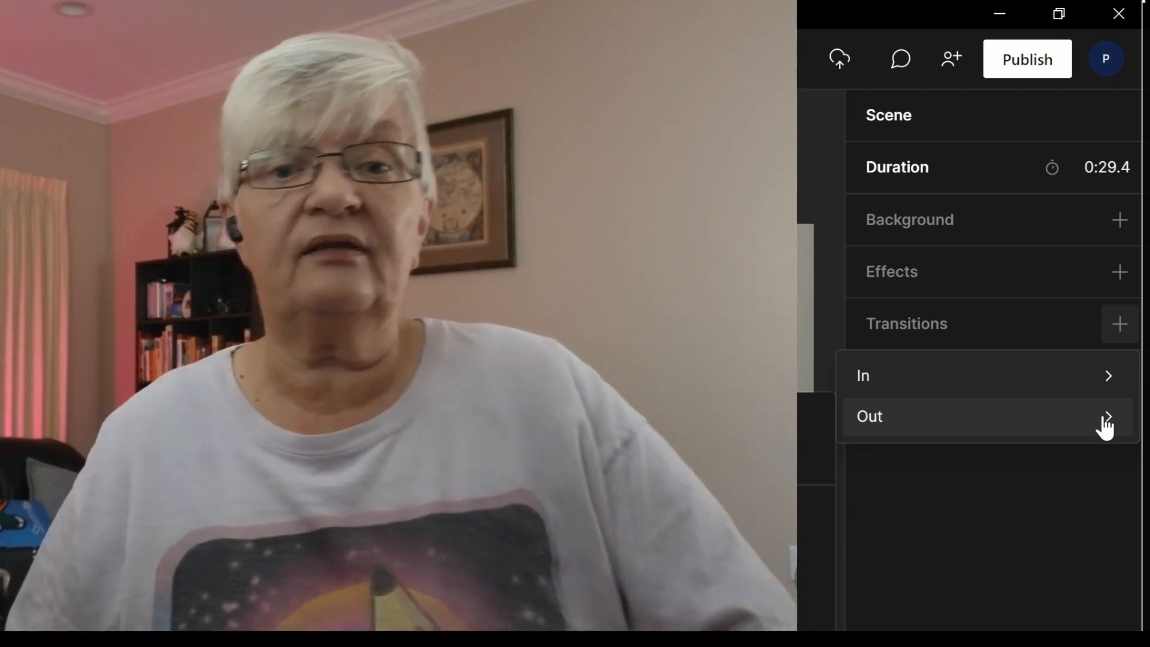
pyautogui.click(1077, 419)
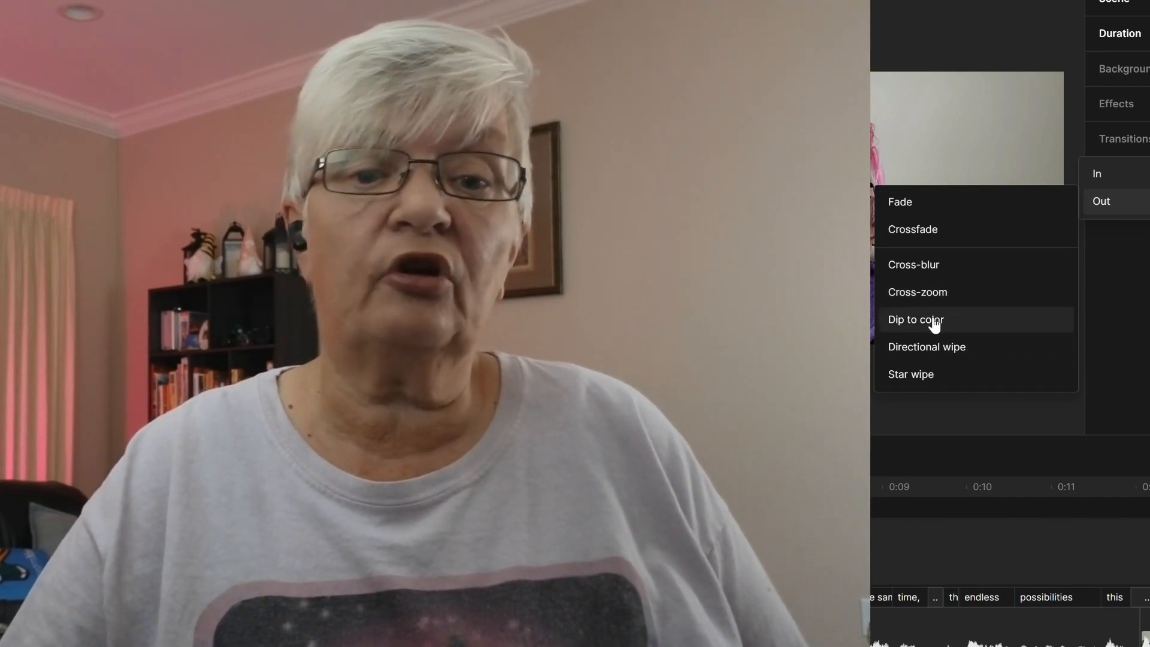
pyautogui.click(938, 318)
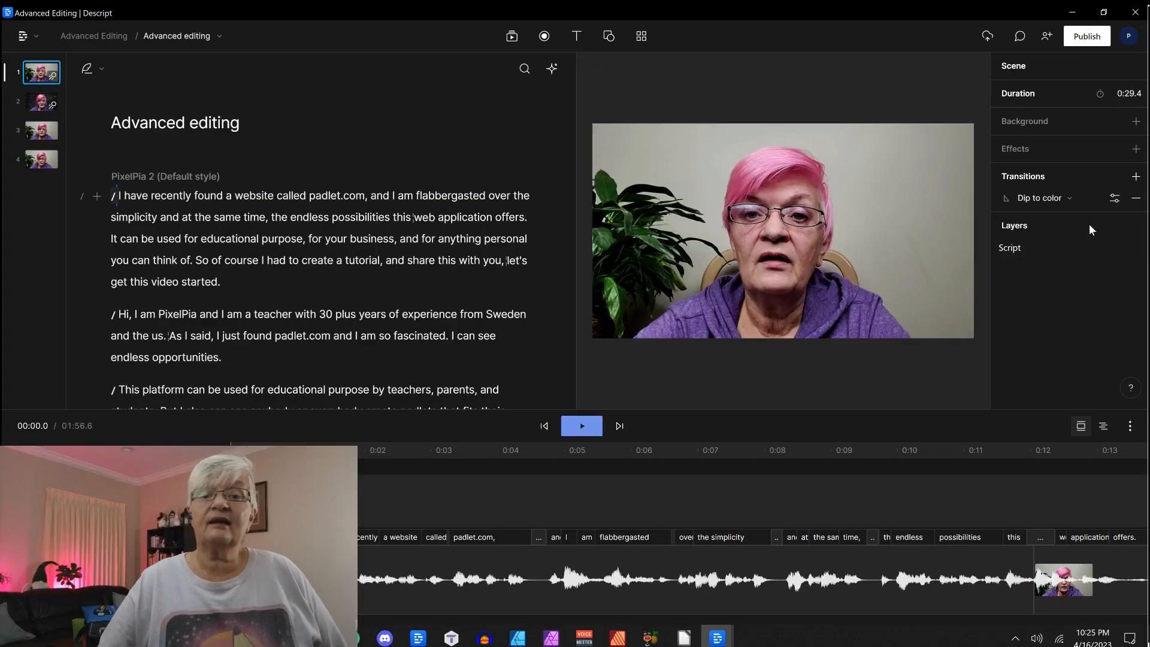
# Set the duration of the first scene's Dip to color transition to 1.5 s.
pyautogui.click(1115, 198)
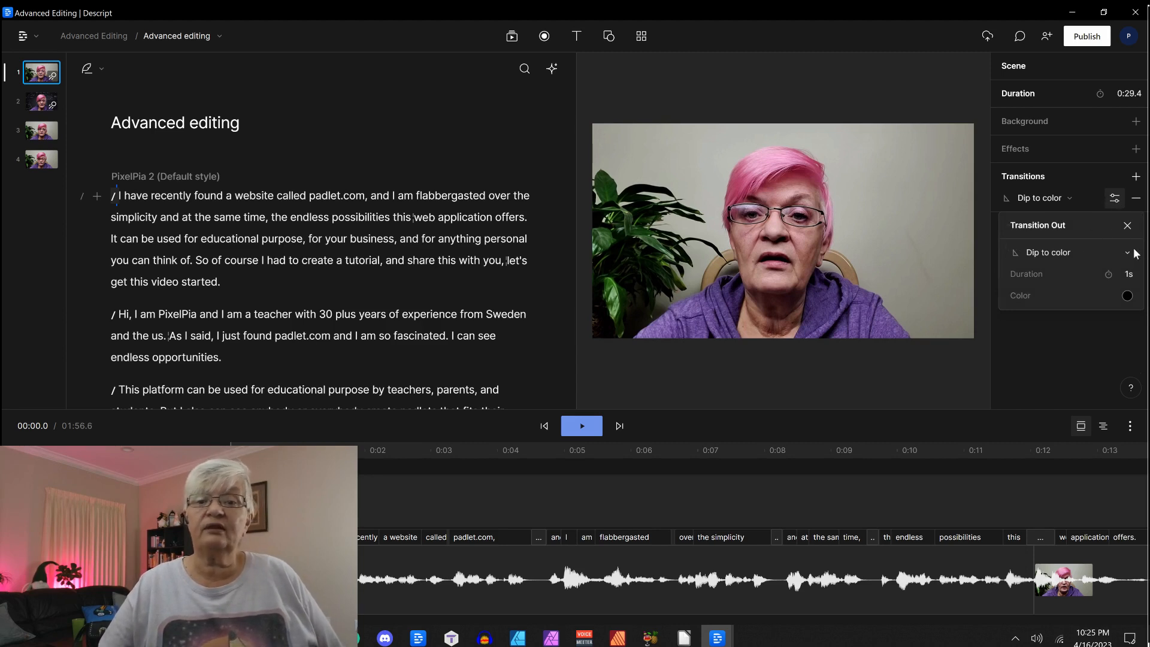
pyautogui.click(1130, 252)
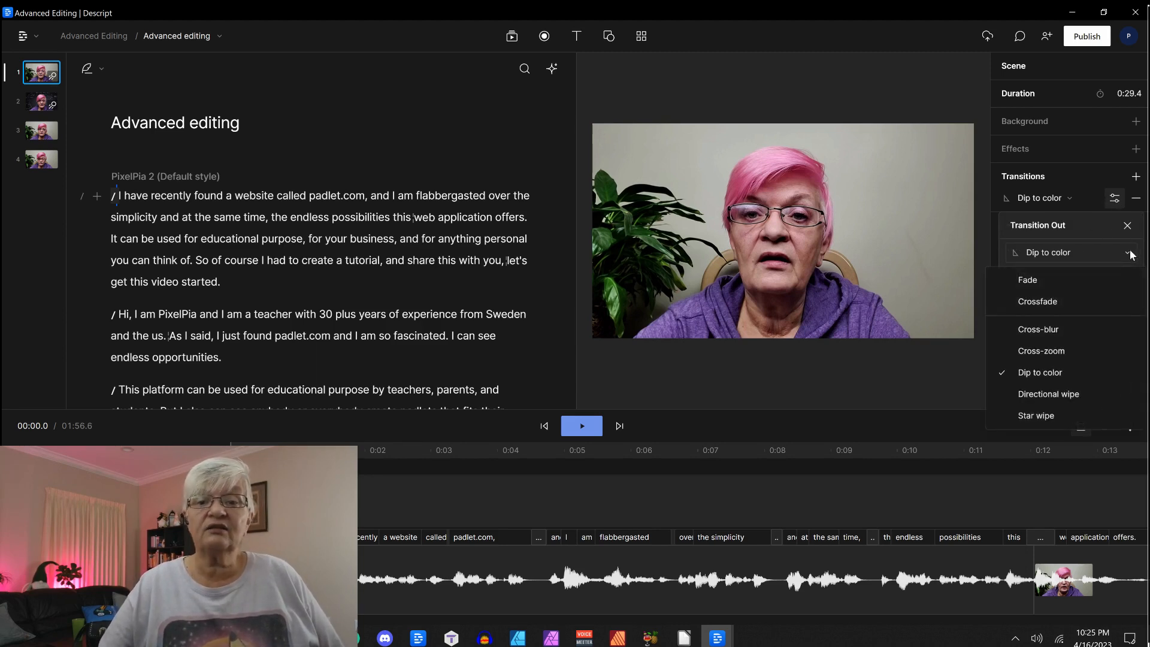
pyautogui.click(1130, 253)
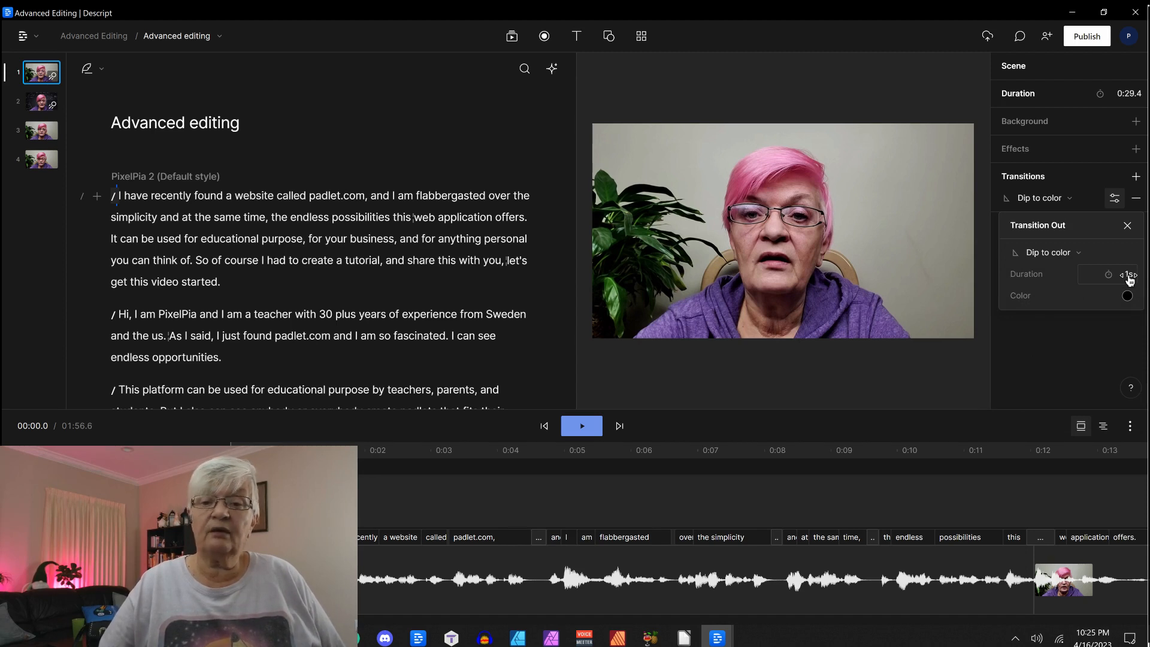
pyautogui.moveTo(1130, 279); pyautogui.dragTo(1146, 279)
pyautogui.moveTo(5, 270); pyautogui.dragTo(68, 265)
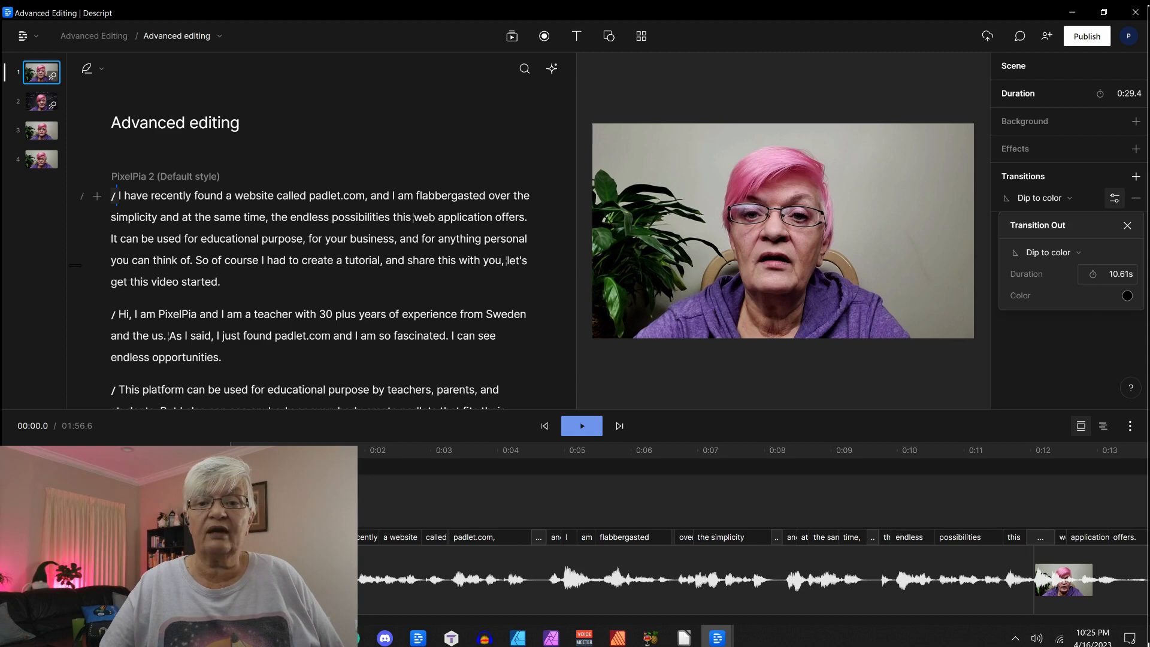
pyautogui.click(1120, 274)
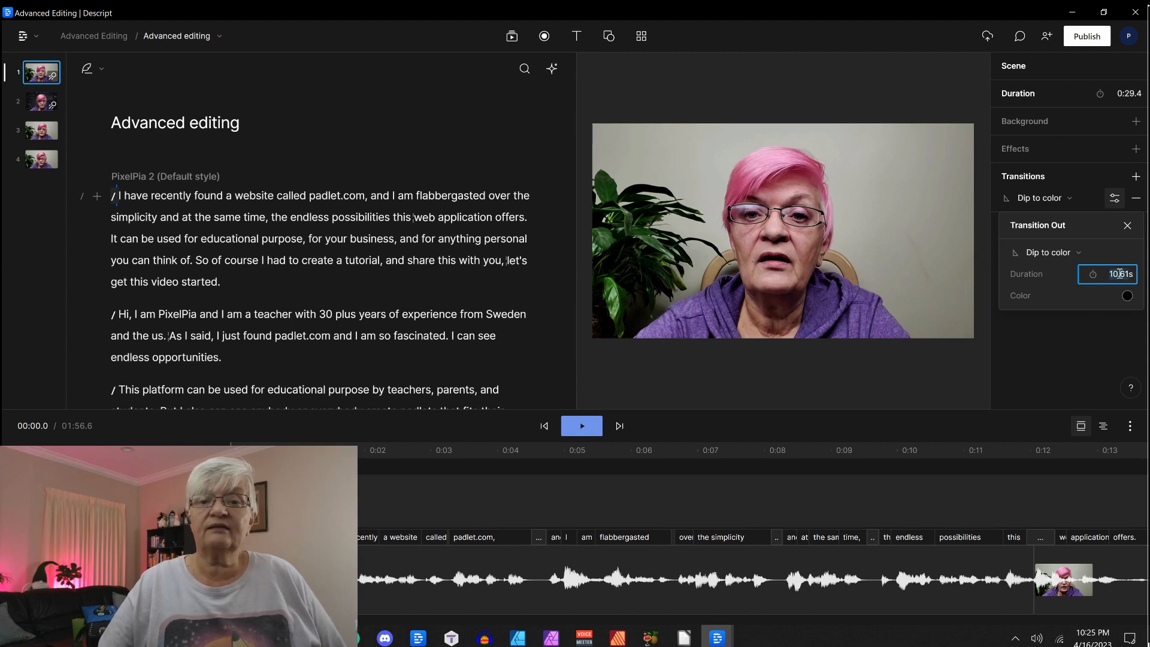
pyautogui.press('BackSpace')
pyautogui.write('1.5')
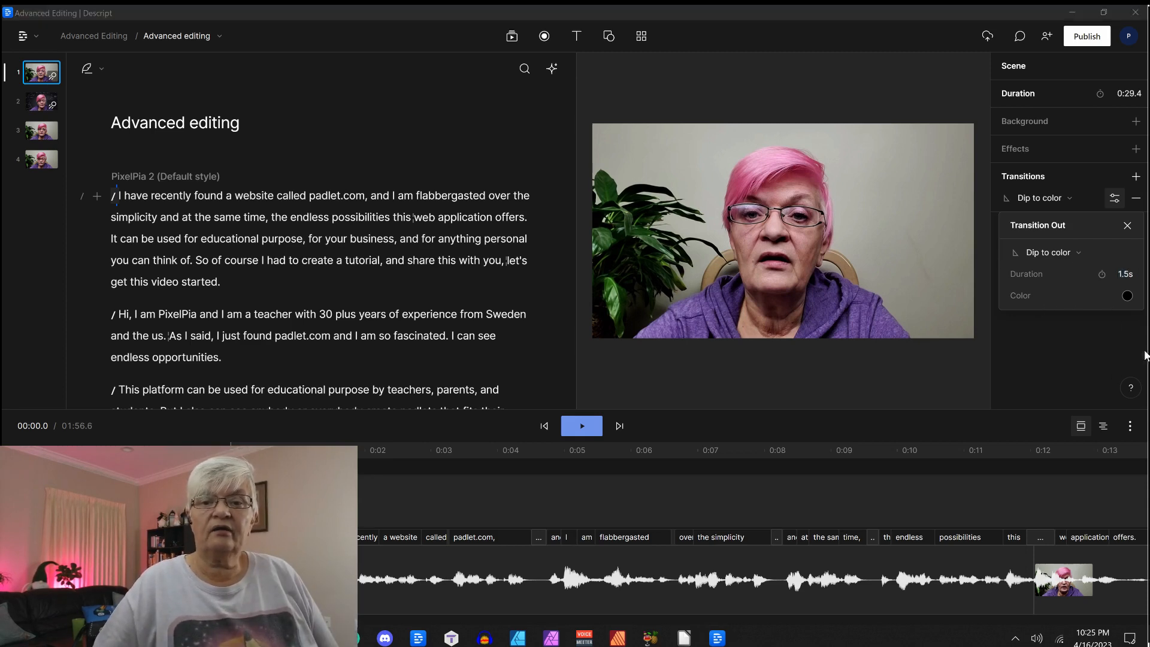
# View the color choices for the Dip to color transition and close its settings.
pyautogui.click(1128, 298)
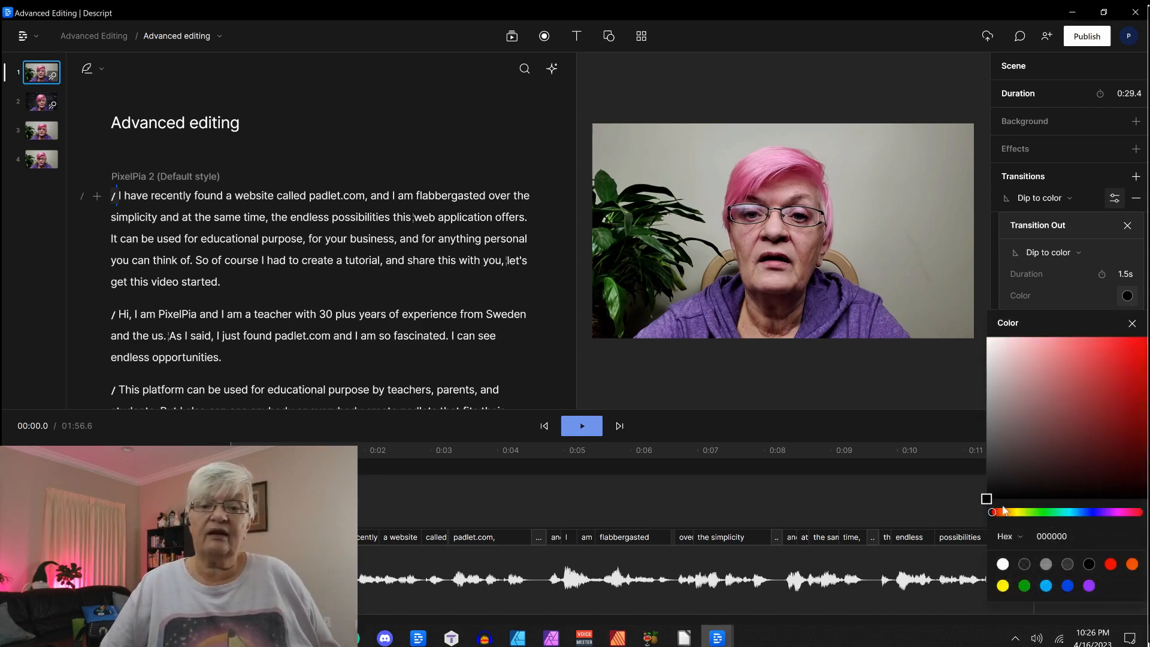
pyautogui.click(1128, 297)
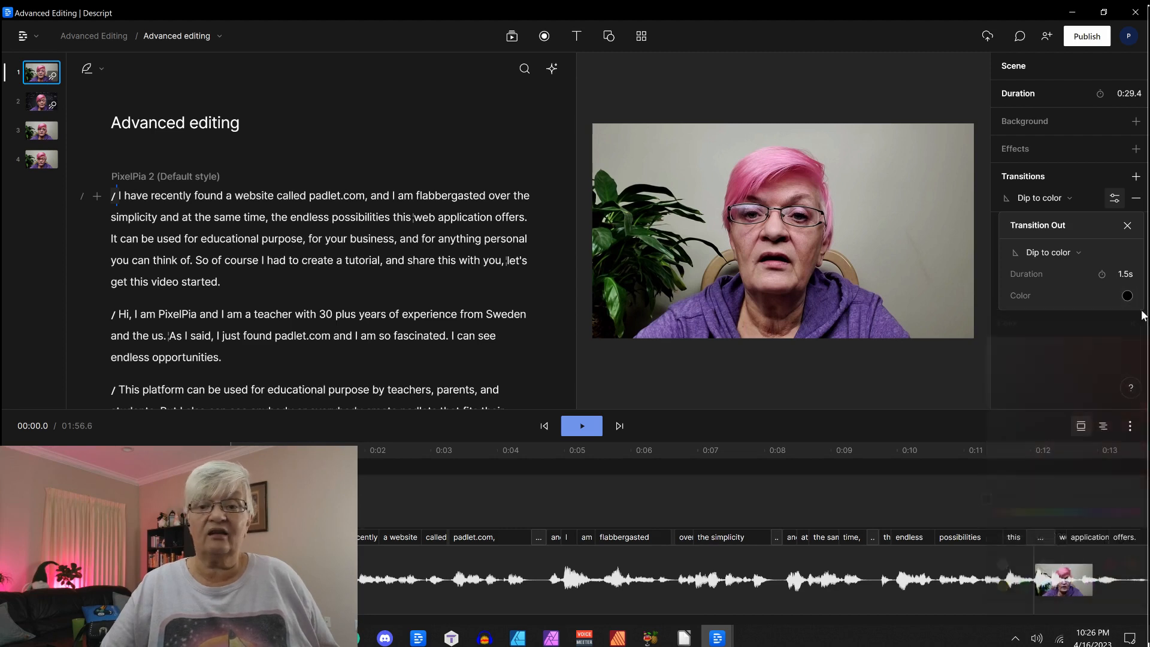
pyautogui.click(134, 283)
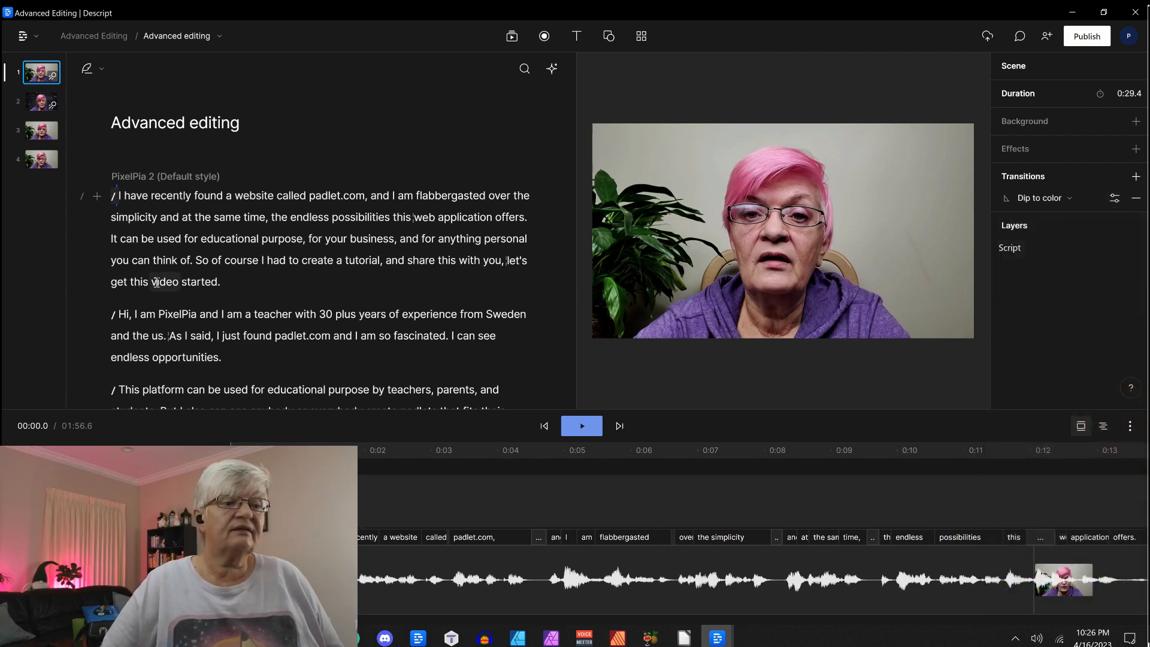
# Play back the end of the first scene from "this video started" to preview its Dip to color transition.
pyautogui.click(136, 282)
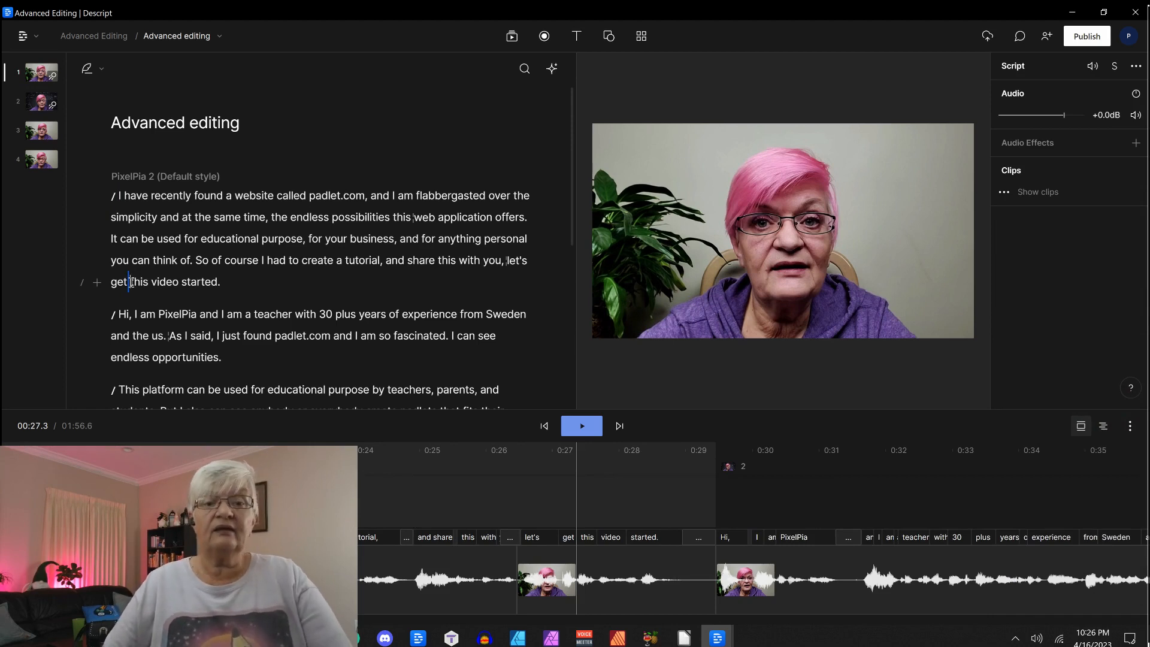
pyautogui.press('space')
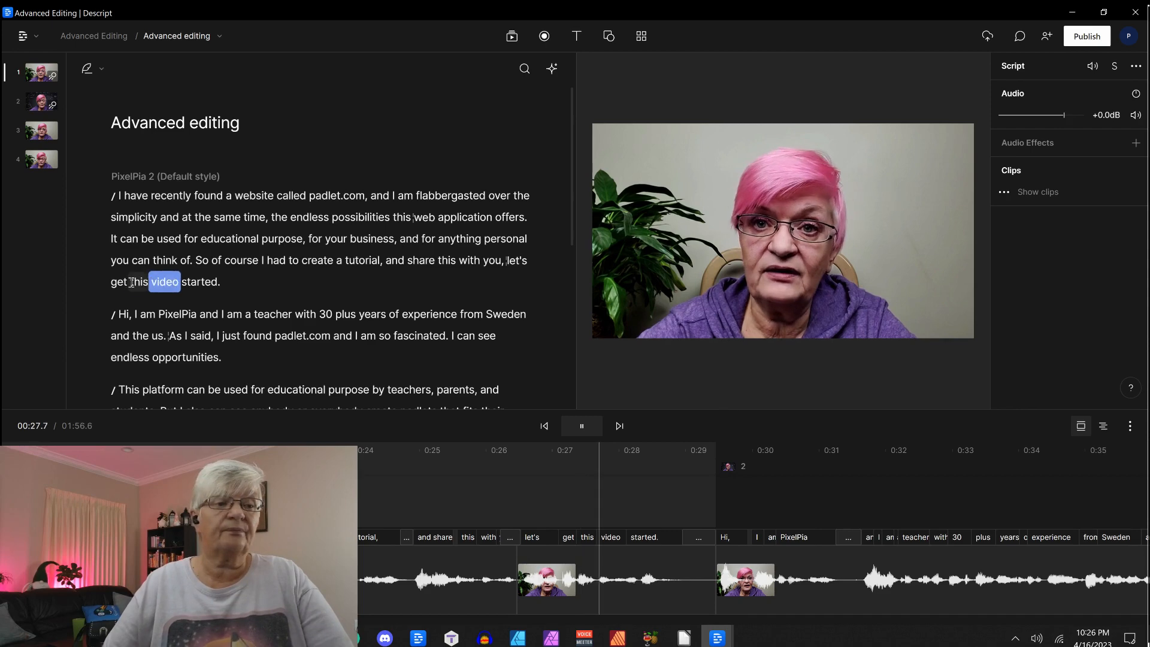
pyautogui.press('space')
# Add a Directional wipe transition in to the third scene.
pyautogui.click(37, 132)
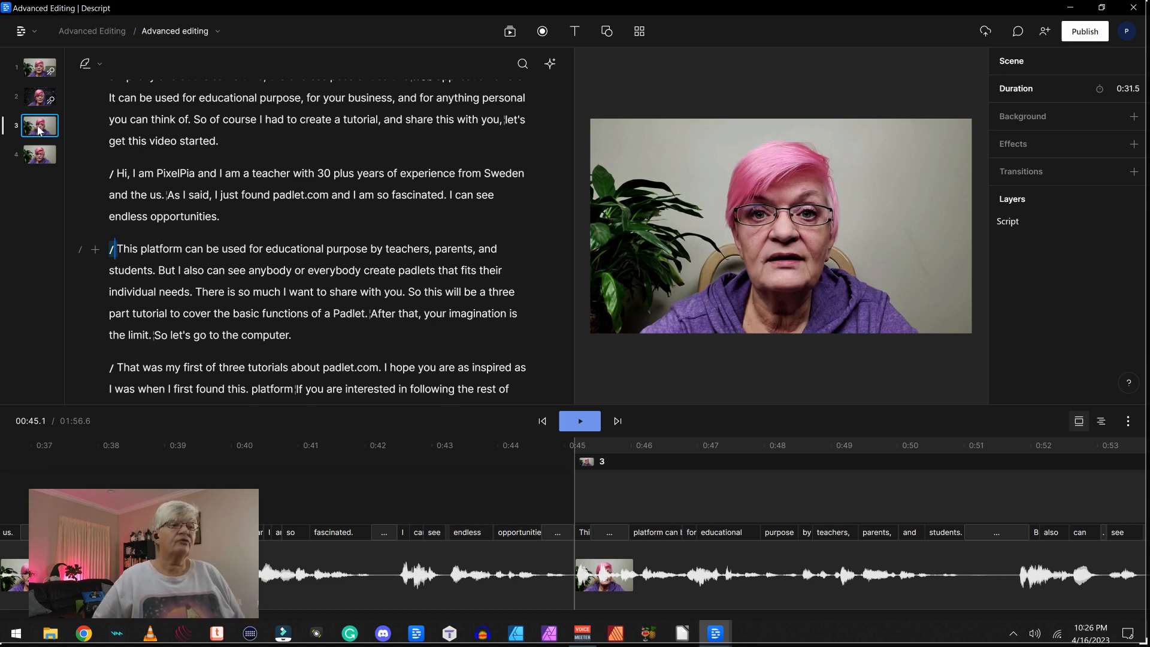
pyautogui.click(1133, 172)
pyautogui.moveTo(1008, 203)
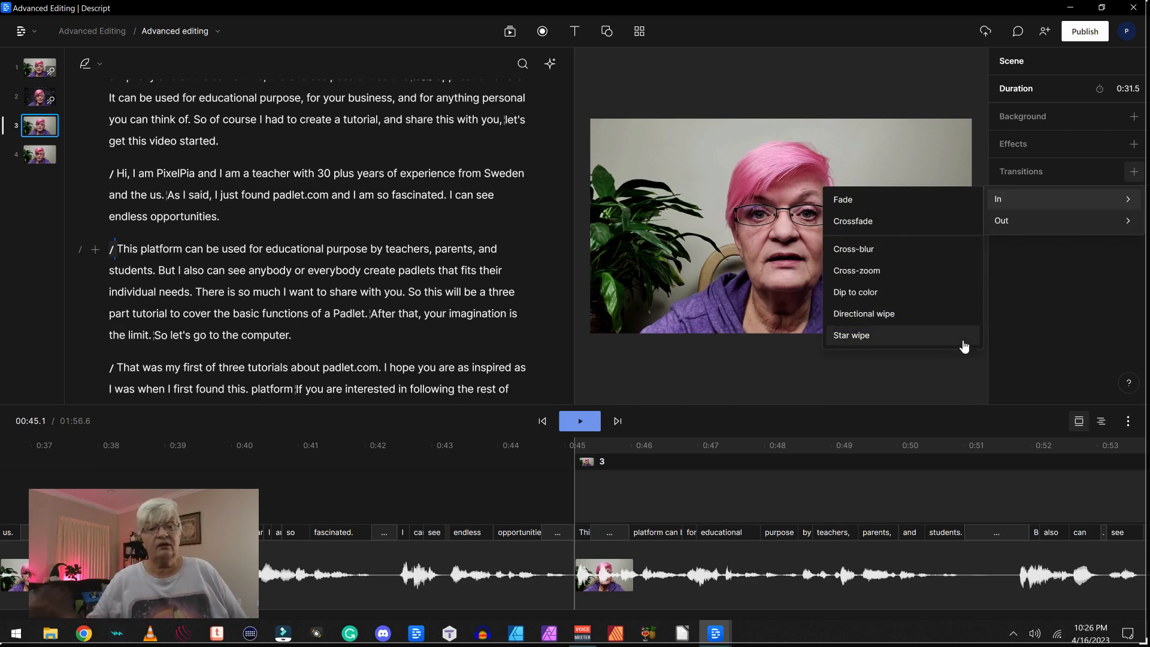
pyautogui.click(875, 318)
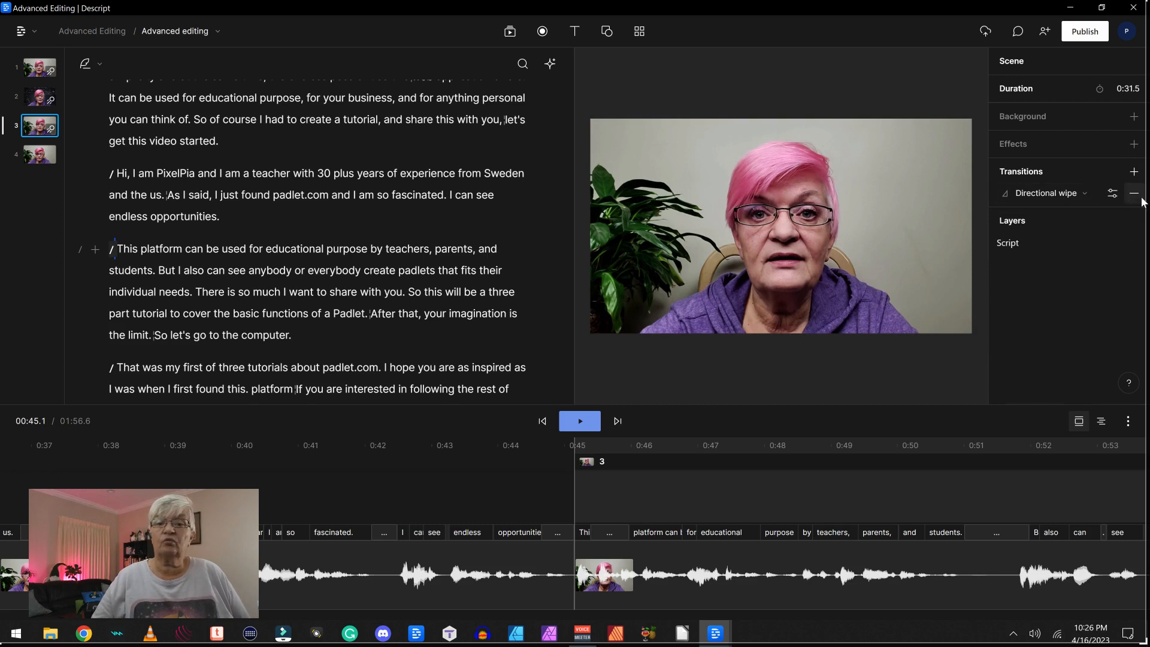
# Set the third scene's Directional wipe to a duration of 1.5 s and have it move to the right.
pyautogui.click(1112, 193)
pyautogui.click(1124, 269)
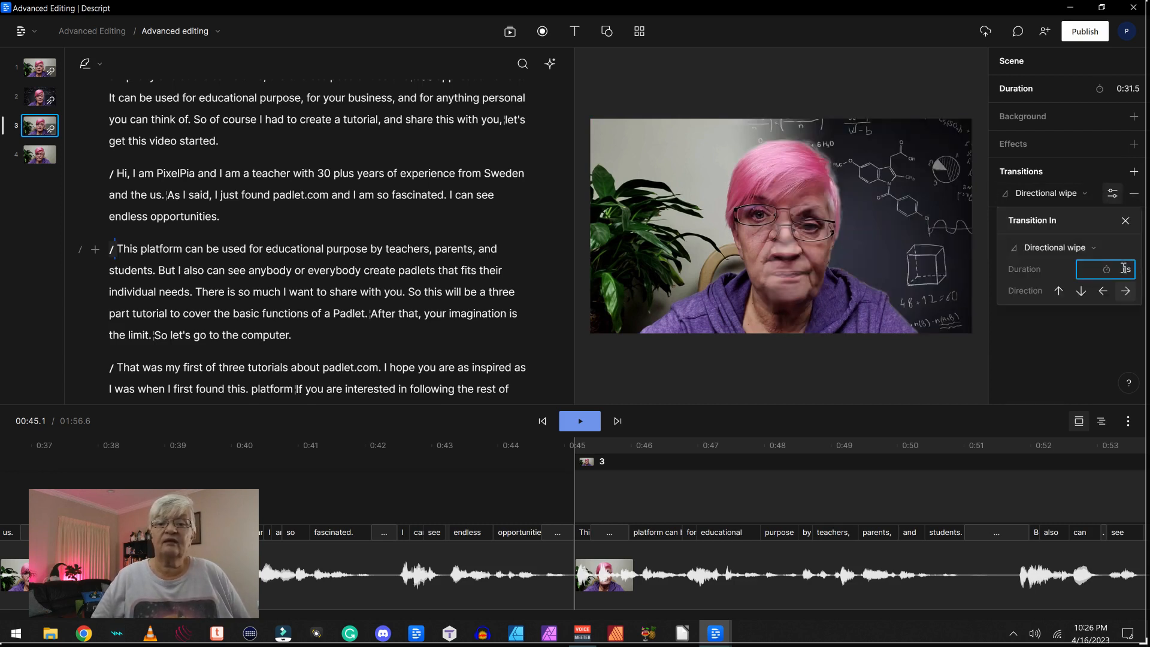
pyautogui.write('.5')
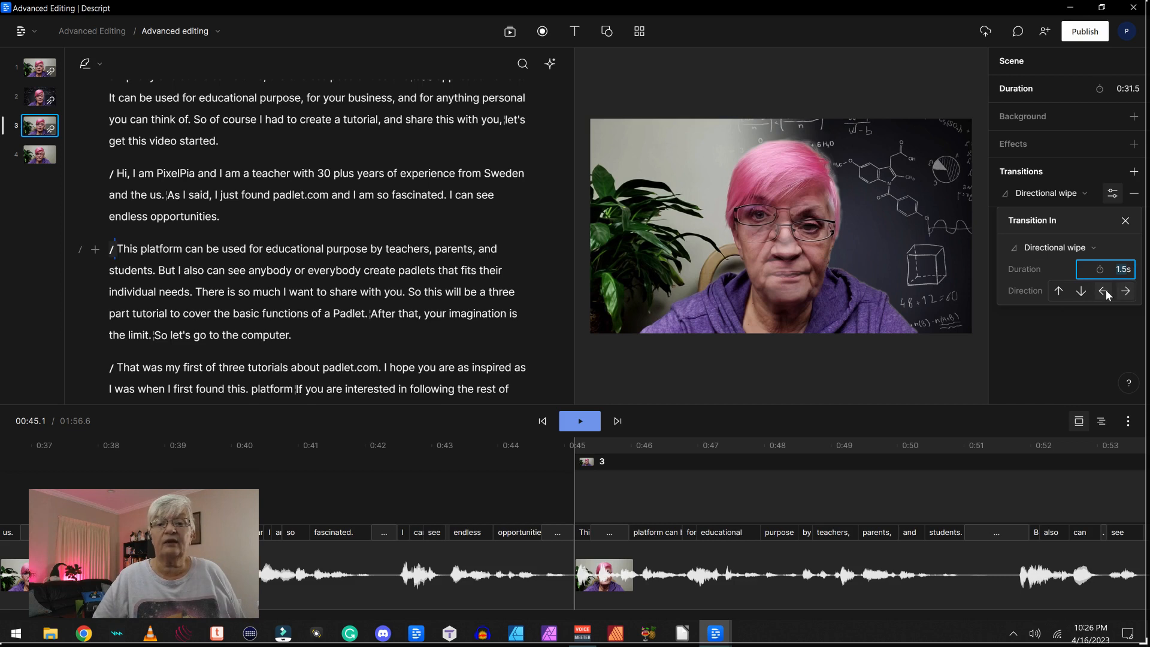
pyautogui.click(1127, 292)
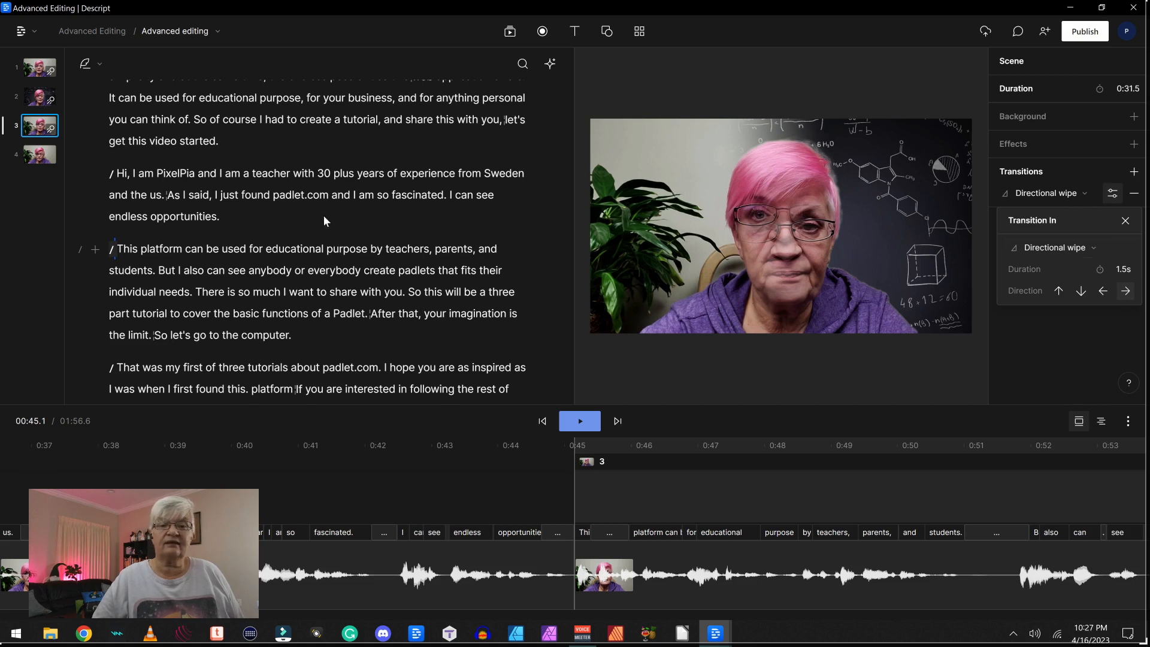
# Play back the end of the second scene into the third to preview the Directional wipe.
pyautogui.click(448, 196)
pyautogui.click(448, 196)
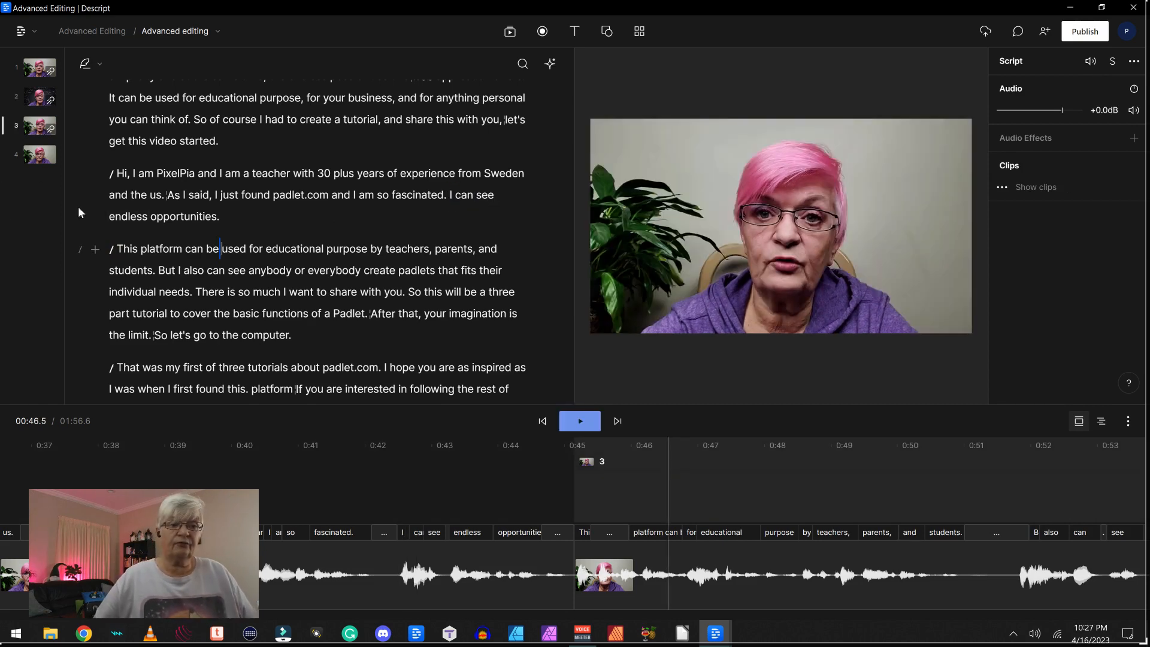
pyautogui.scroll(-4, 378, 271)
pyautogui.scroll(5, 378, 270)
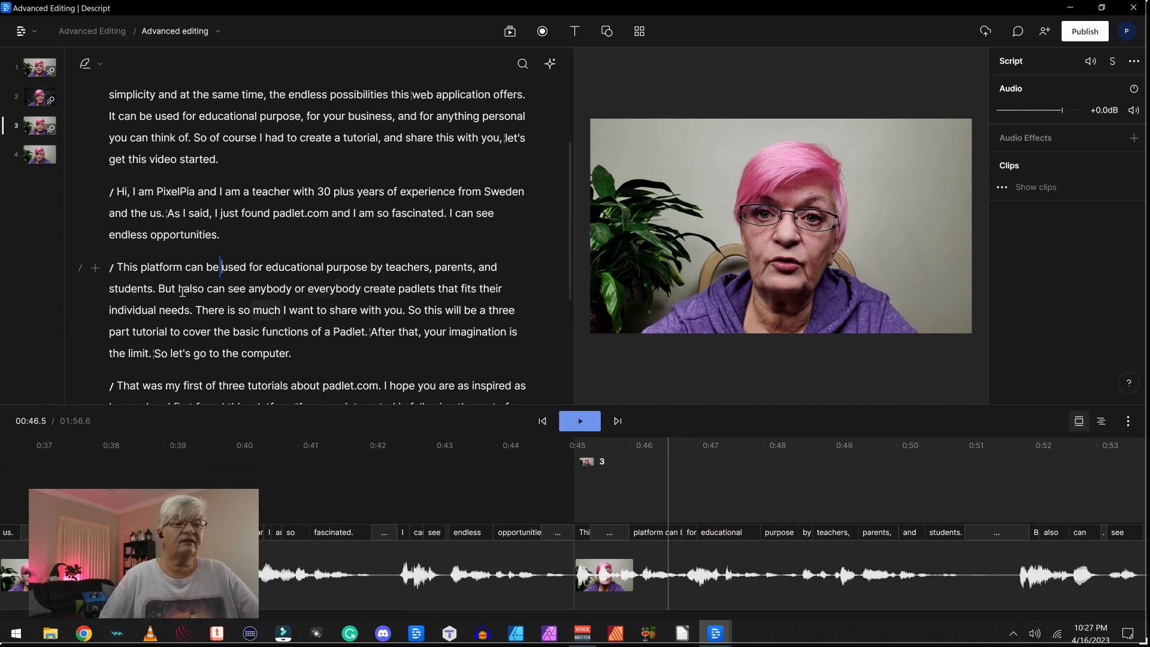
# Select the word "teachers" in the third scene's script, search stock images for "teacher", and insert a photo of a woman beside a whiteboard.
pyautogui.click(408, 269)
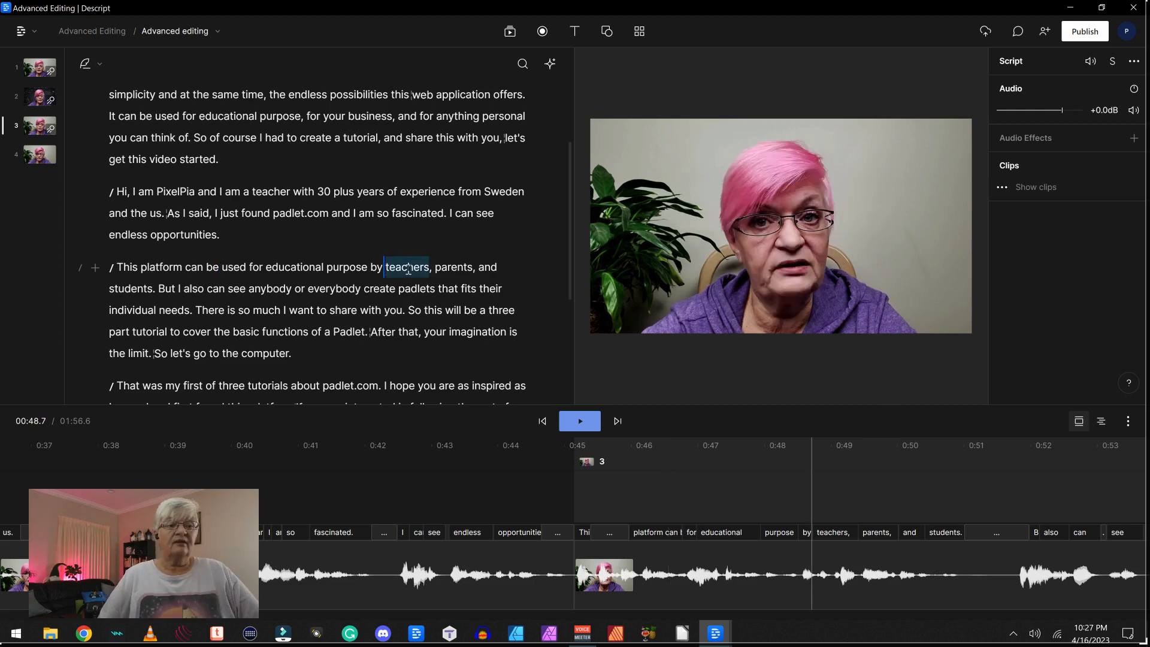
pyautogui.doubleClick(408, 268)
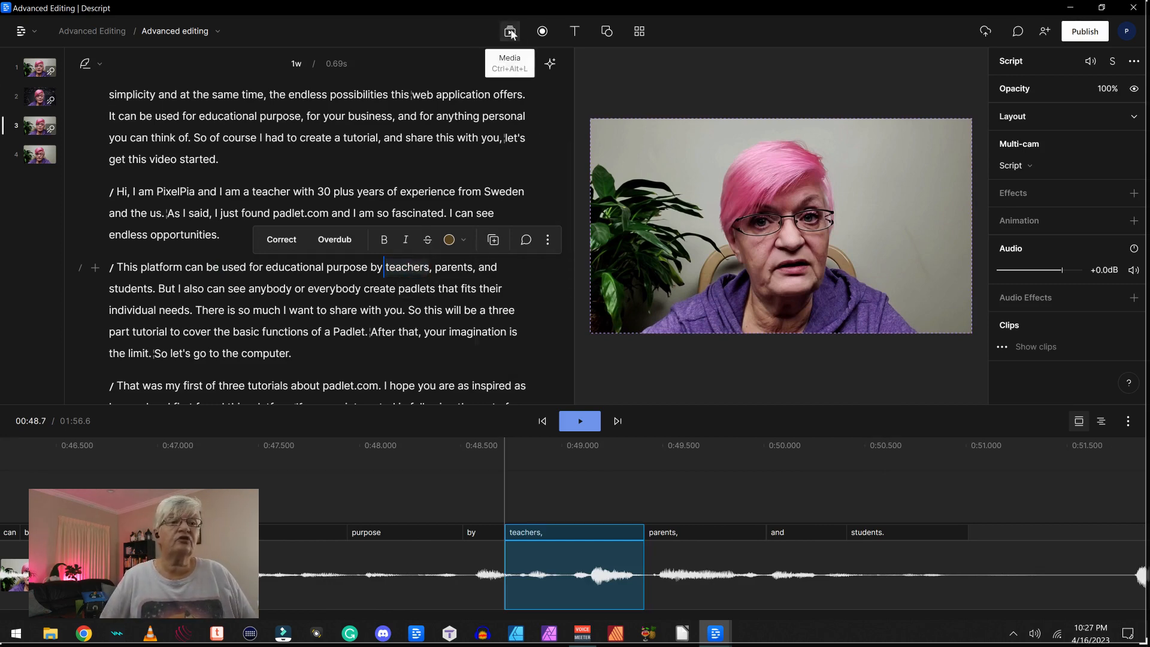
pyautogui.click(510, 32)
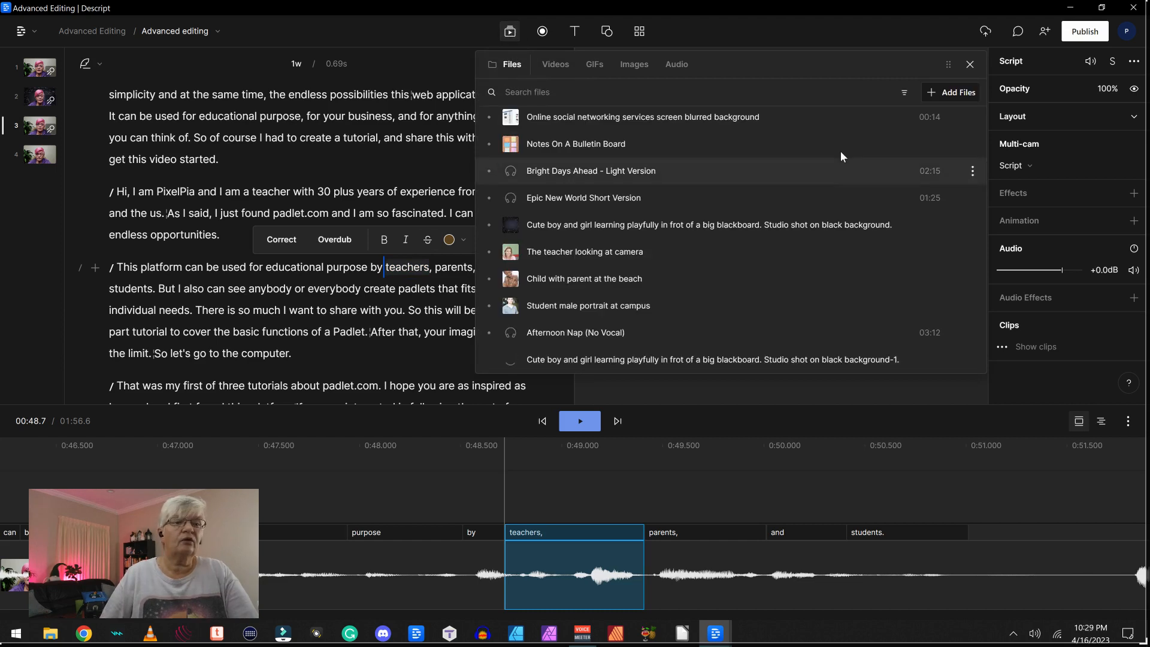
pyautogui.click(633, 65)
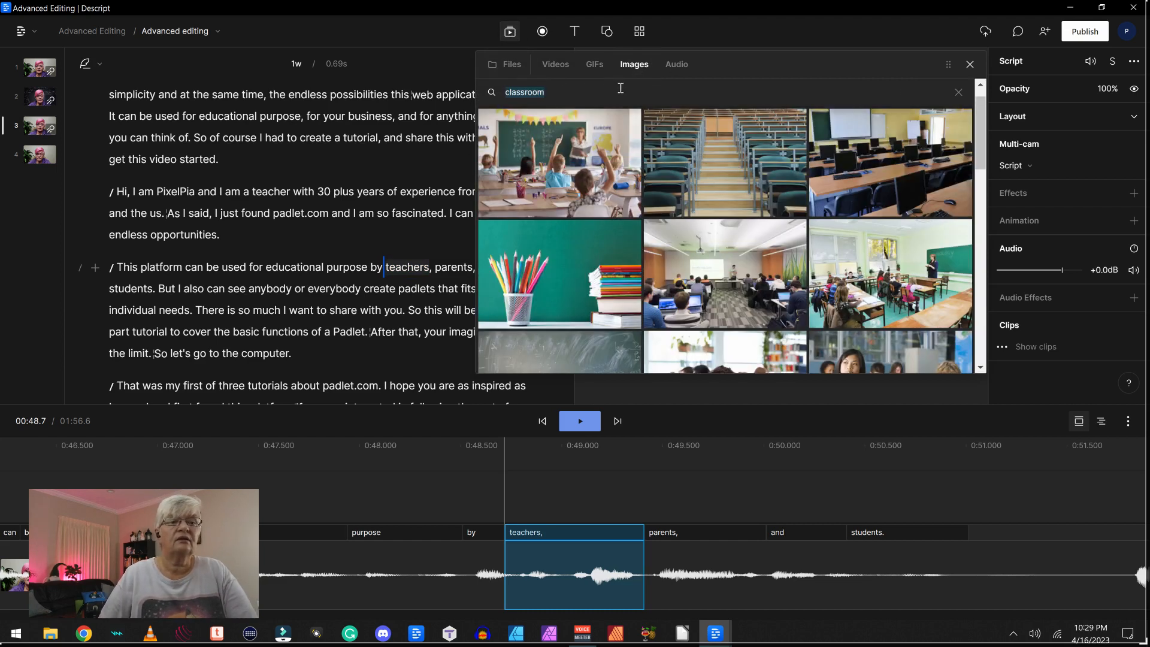
pyautogui.write('teacher')
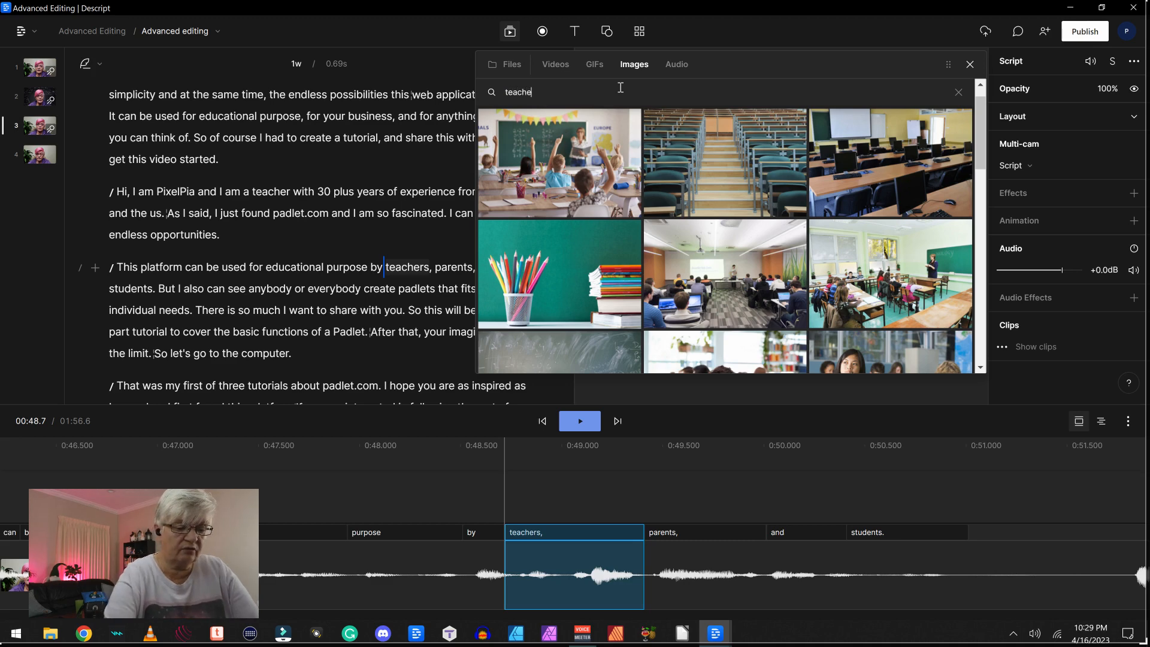
pyautogui.click(552, 137)
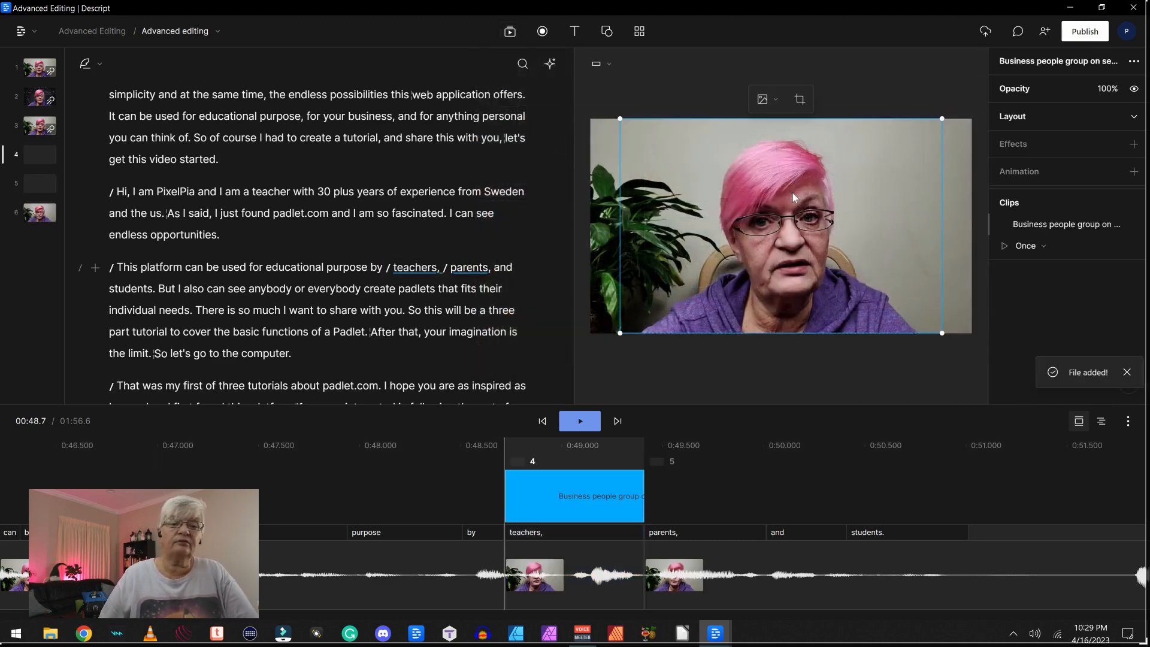
# Crop the teacher photo to the woman's head and upper body and place it in the video frame's upper right corner beside the speaker.
pyautogui.doubleClick(774, 224)
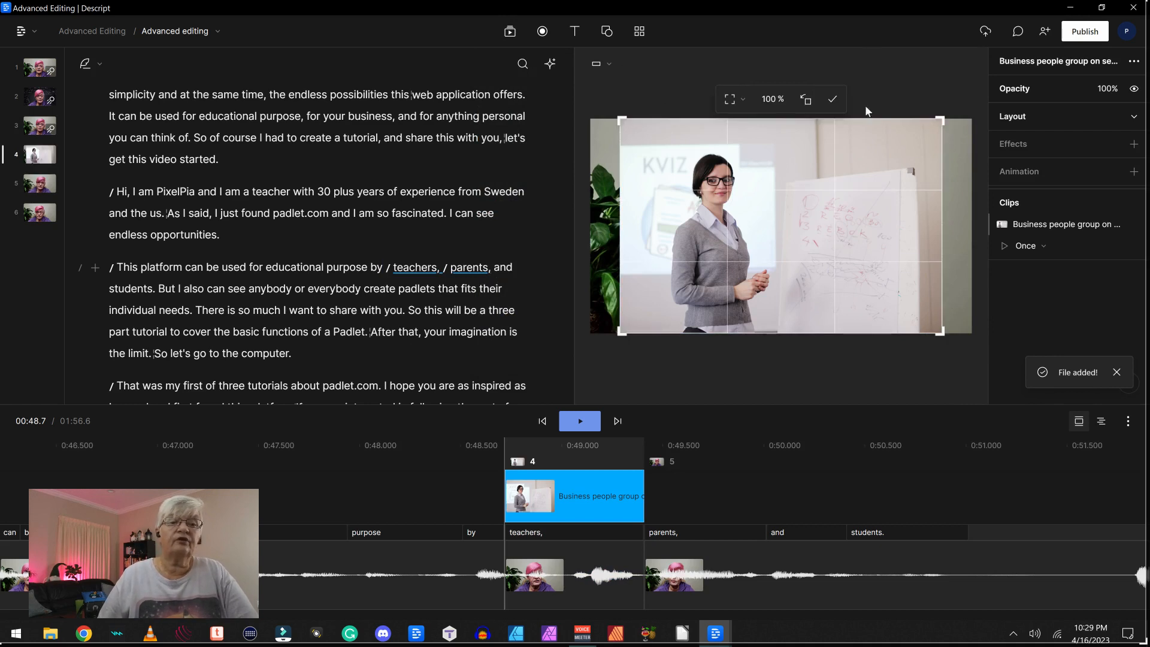
pyautogui.moveTo(941, 123); pyautogui.dragTo(777, 154)
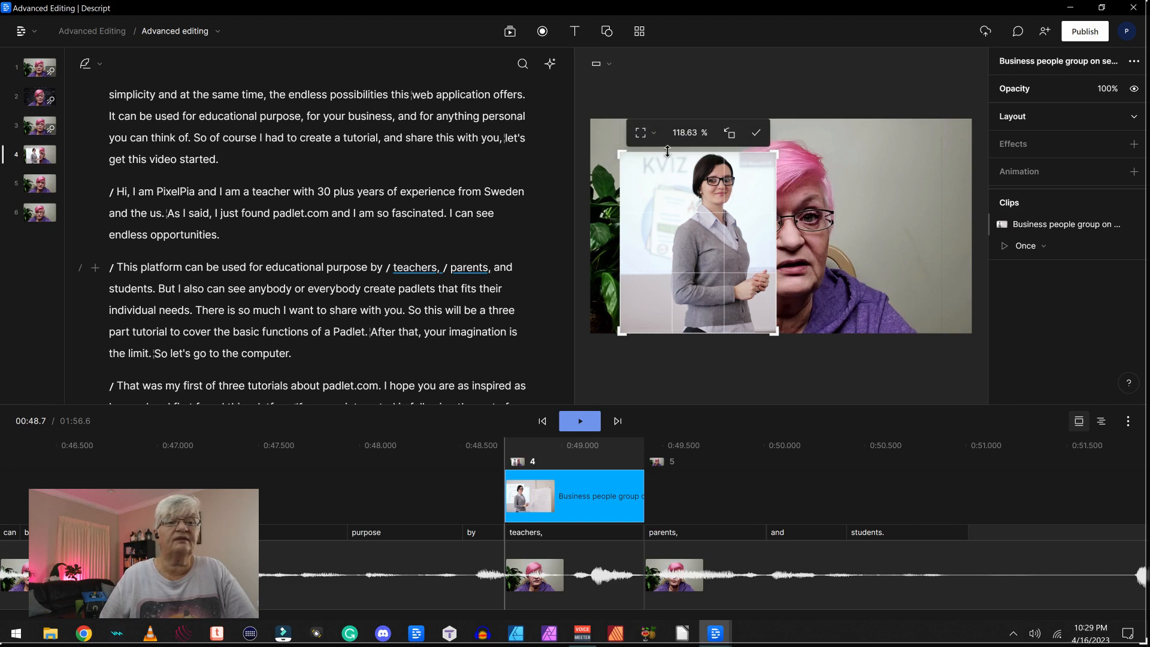
pyautogui.moveTo(621, 154); pyautogui.dragTo(642, 154)
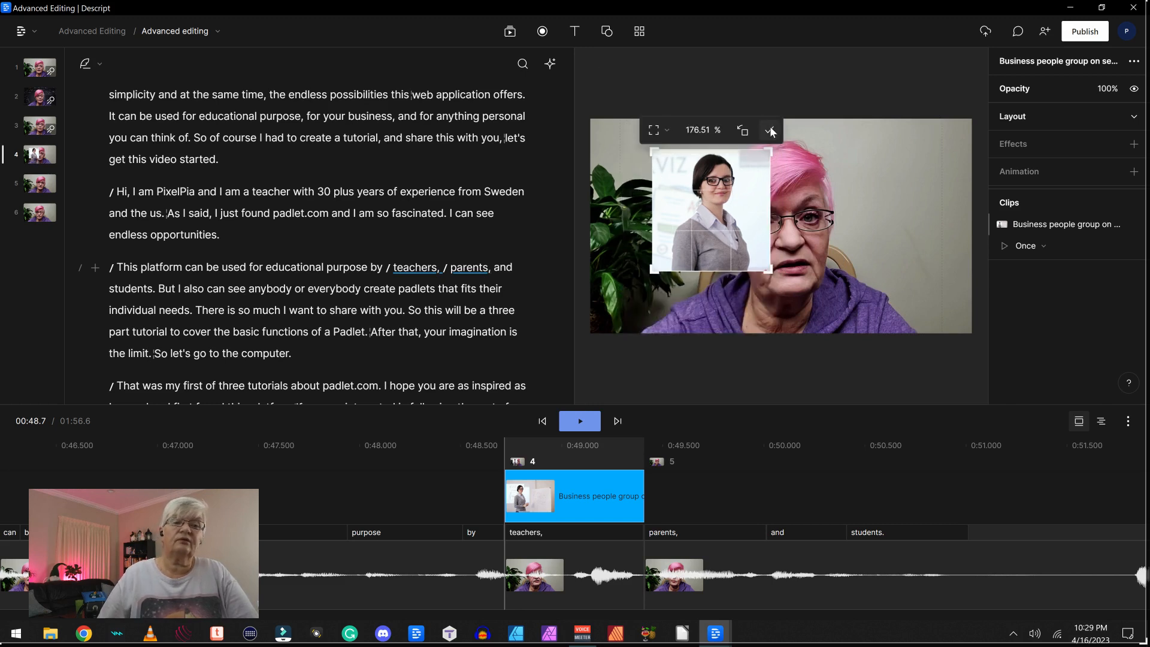
pyautogui.click(771, 131)
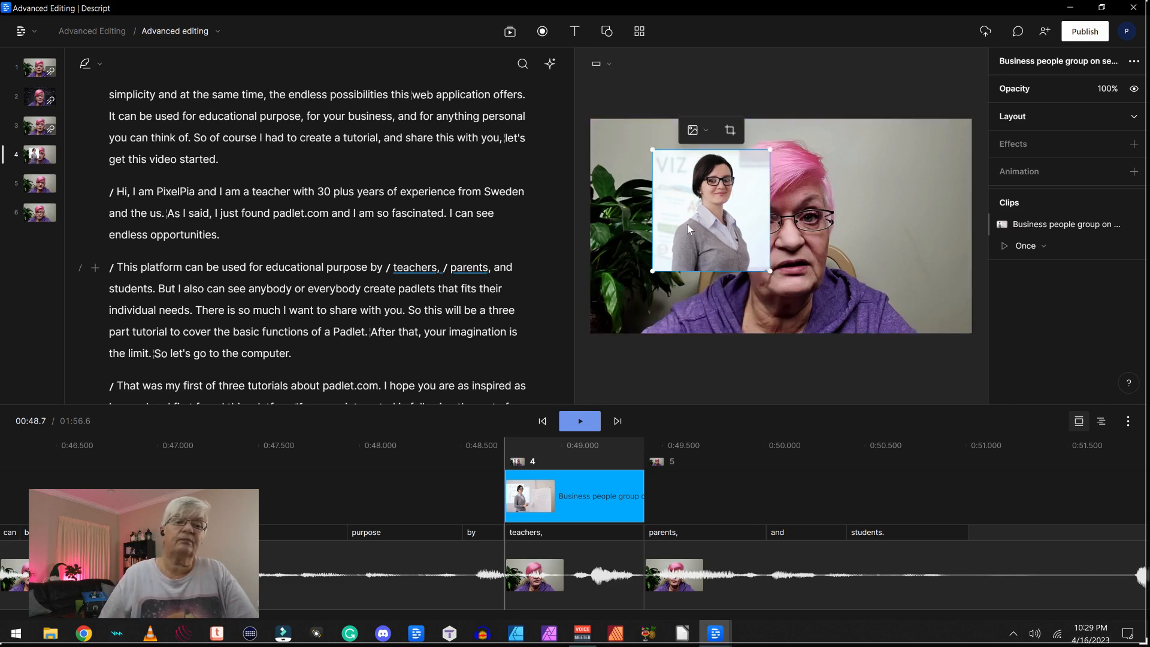
pyautogui.moveTo(688, 224); pyautogui.dragTo(878, 206)
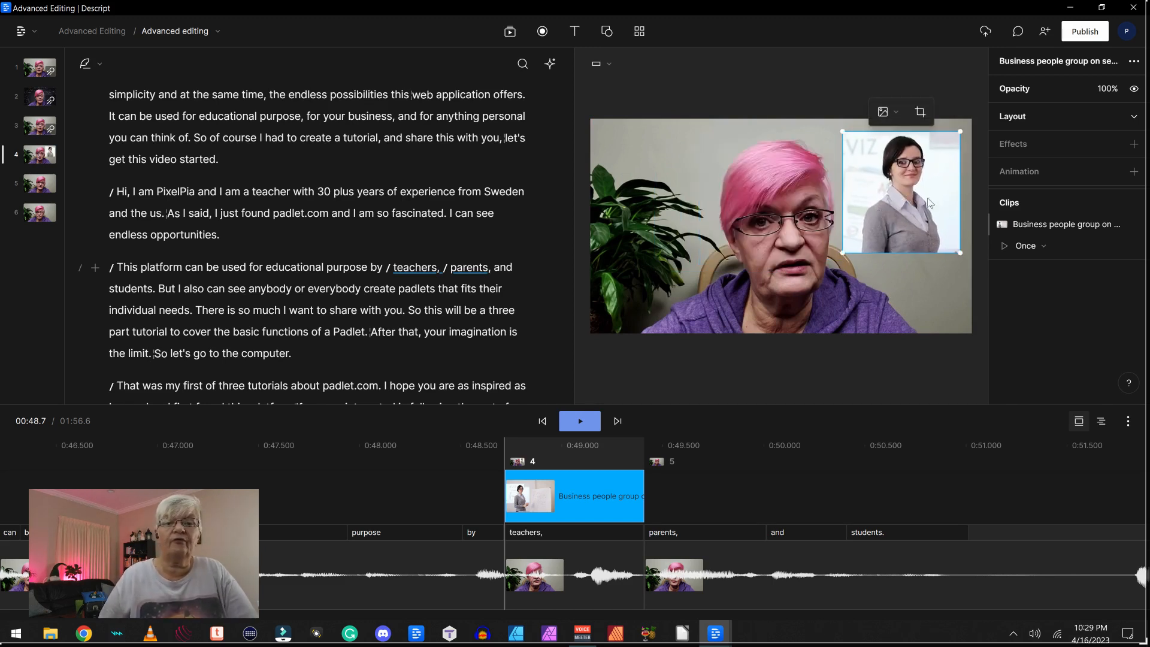
# Select the word "parents" in the script and open the media library.
pyautogui.doubleClick(469, 268)
pyautogui.click(510, 34)
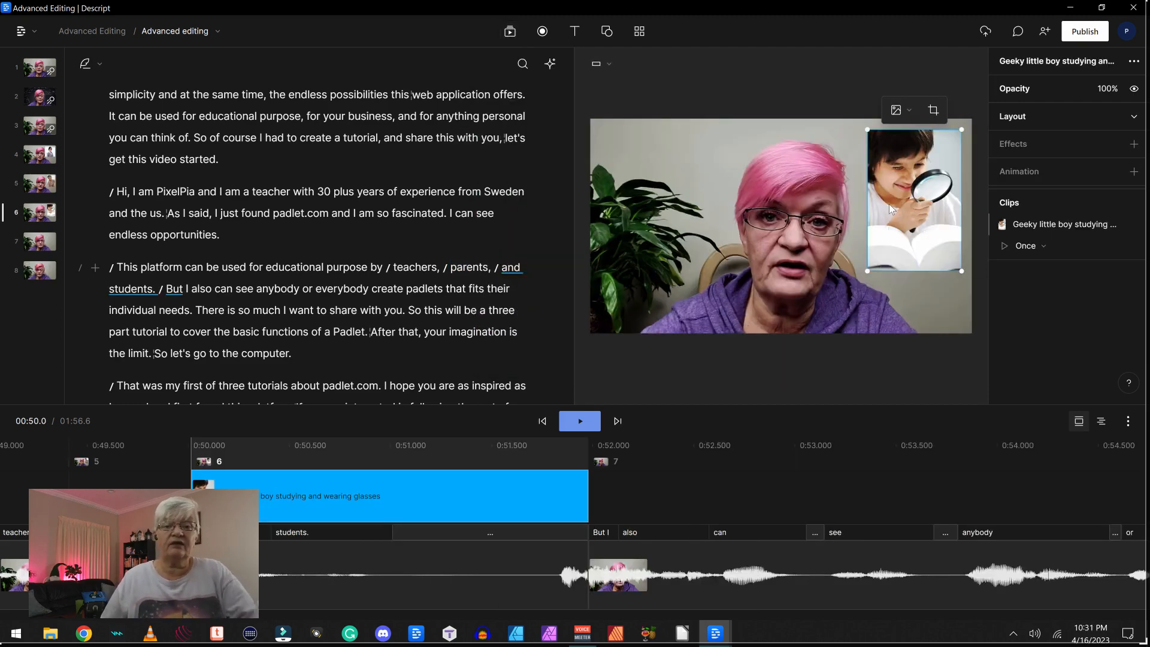
# Try a Custom animation on the picture of the boy with the magnifying glass and remove it.
pyautogui.click(1135, 172)
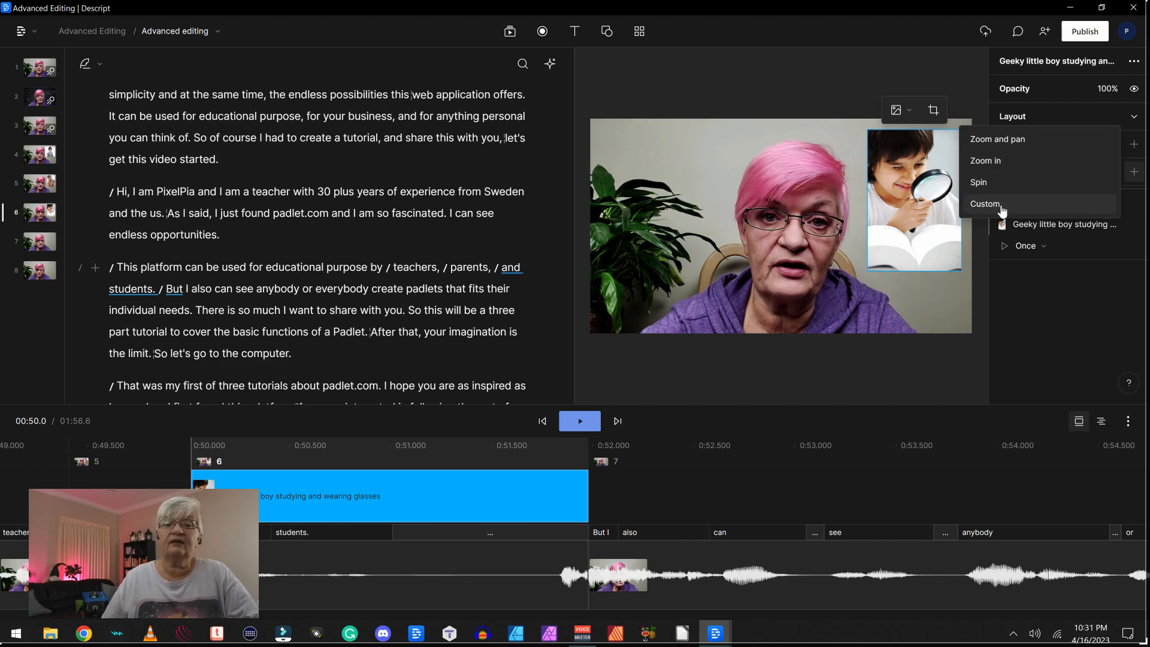
pyautogui.click(999, 204)
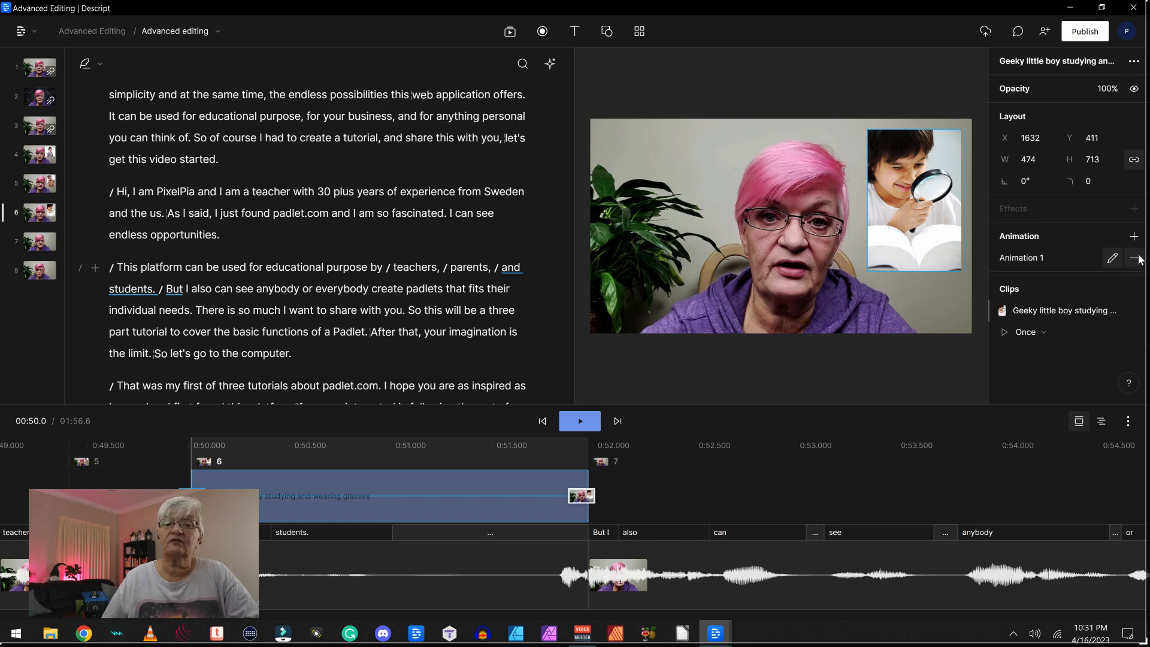
pyautogui.click(905, 202)
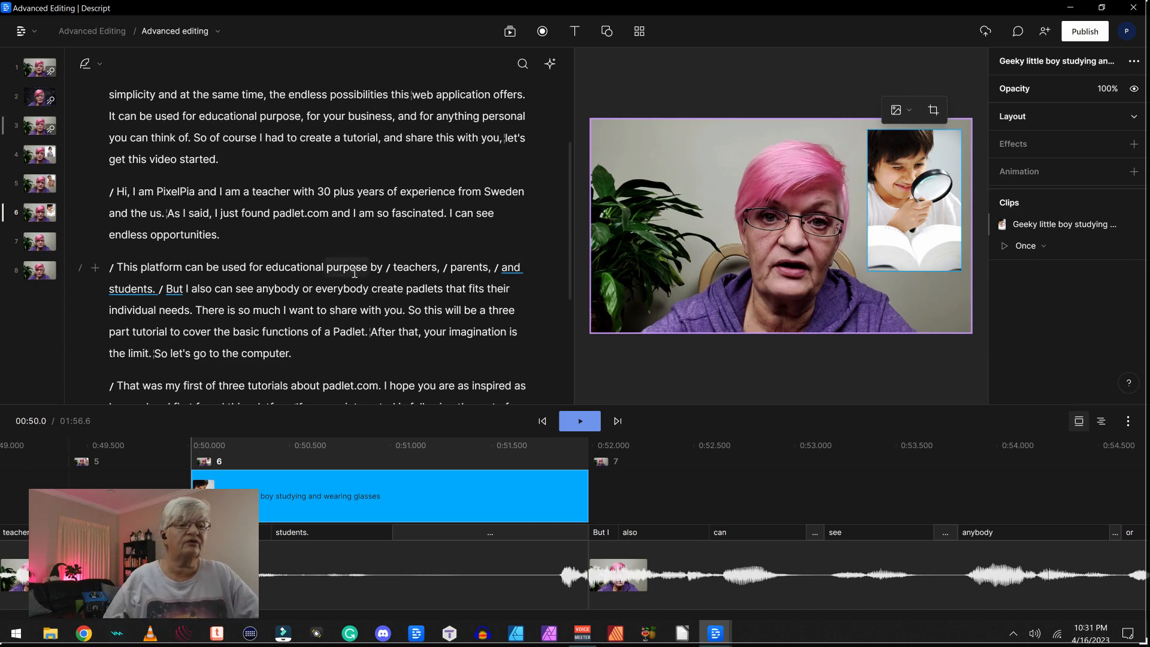
# Play back the script from "purpose" through "students" to preview the inserted pictures.
pyautogui.click(328, 267)
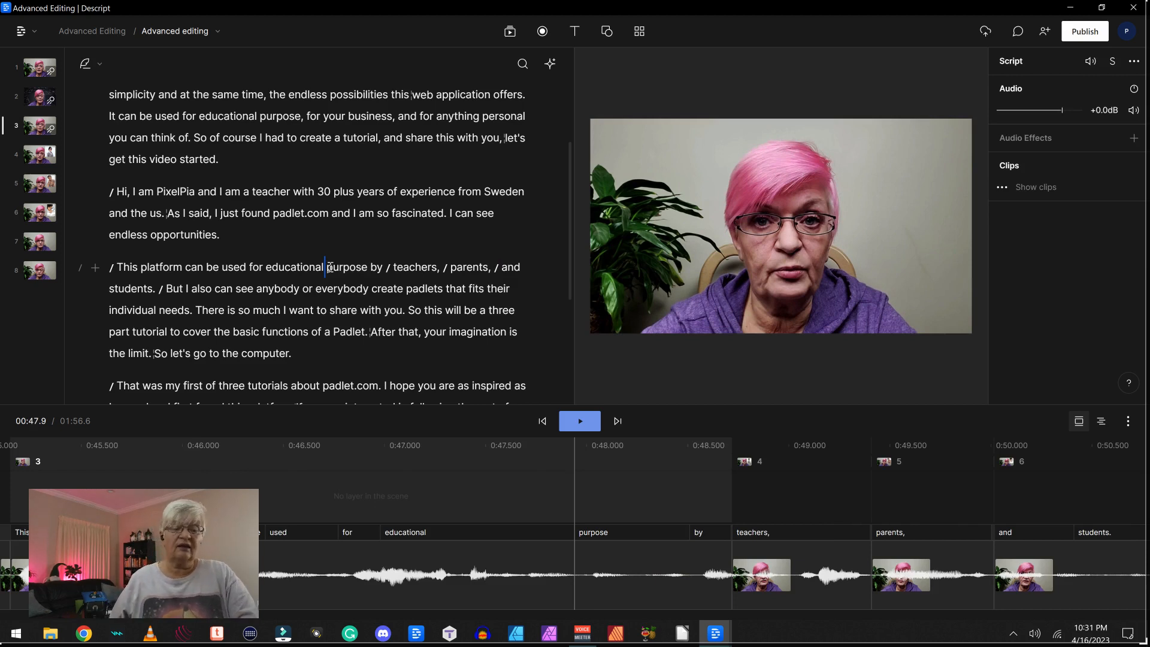
pyautogui.press('space')
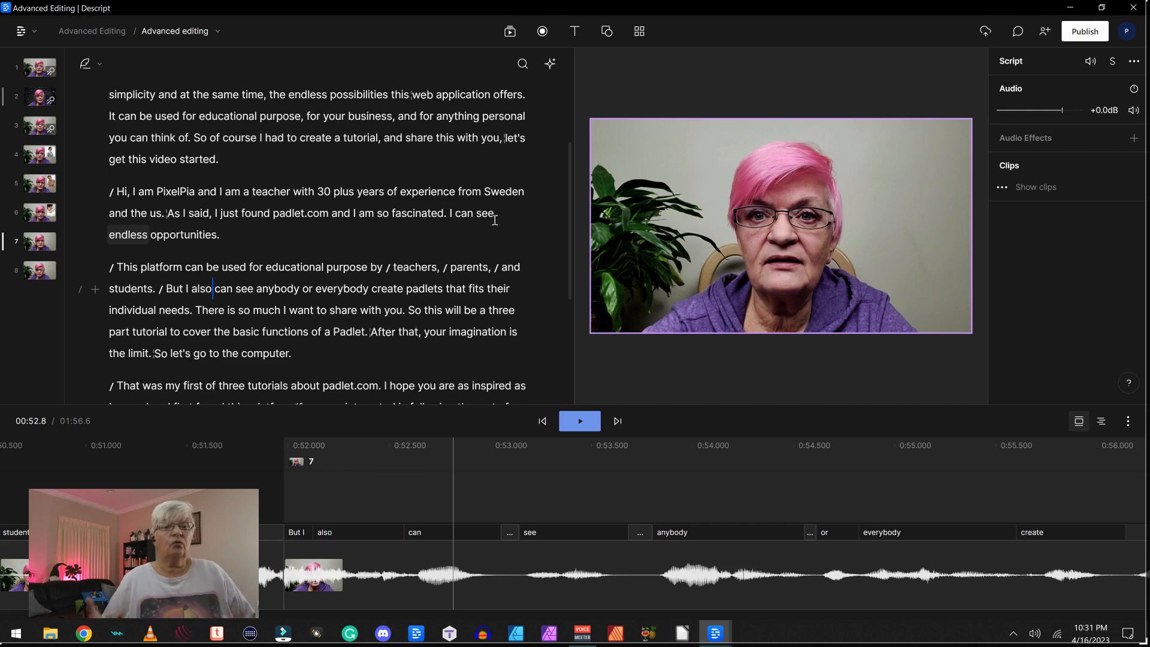
# Search the stock music for "calm" and add the track Afternoon Nap (No Vocal) at the start of the last scene's script.
pyautogui.scroll(-4, 476, 322)
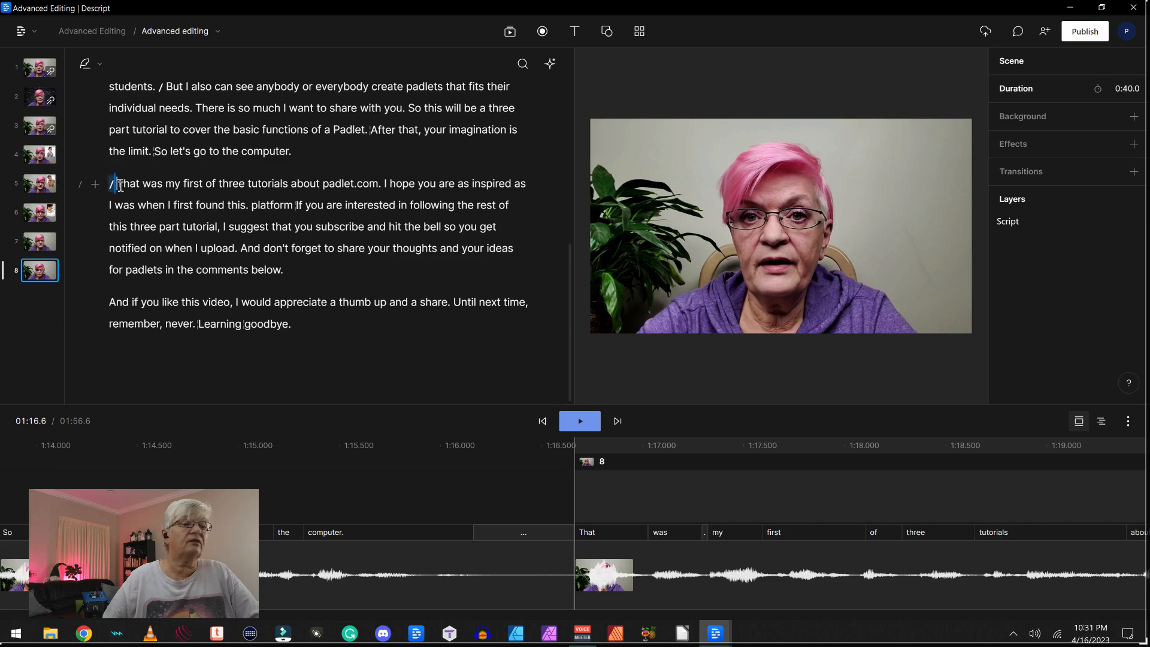
pyautogui.click(41, 277)
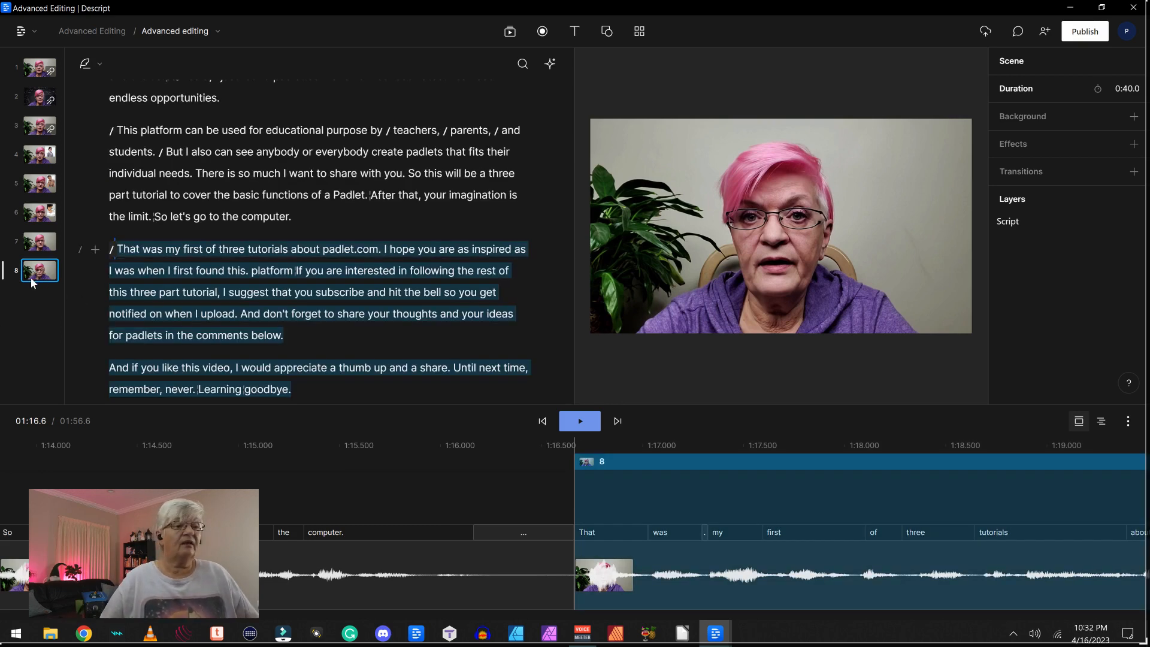
pyautogui.click(510, 32)
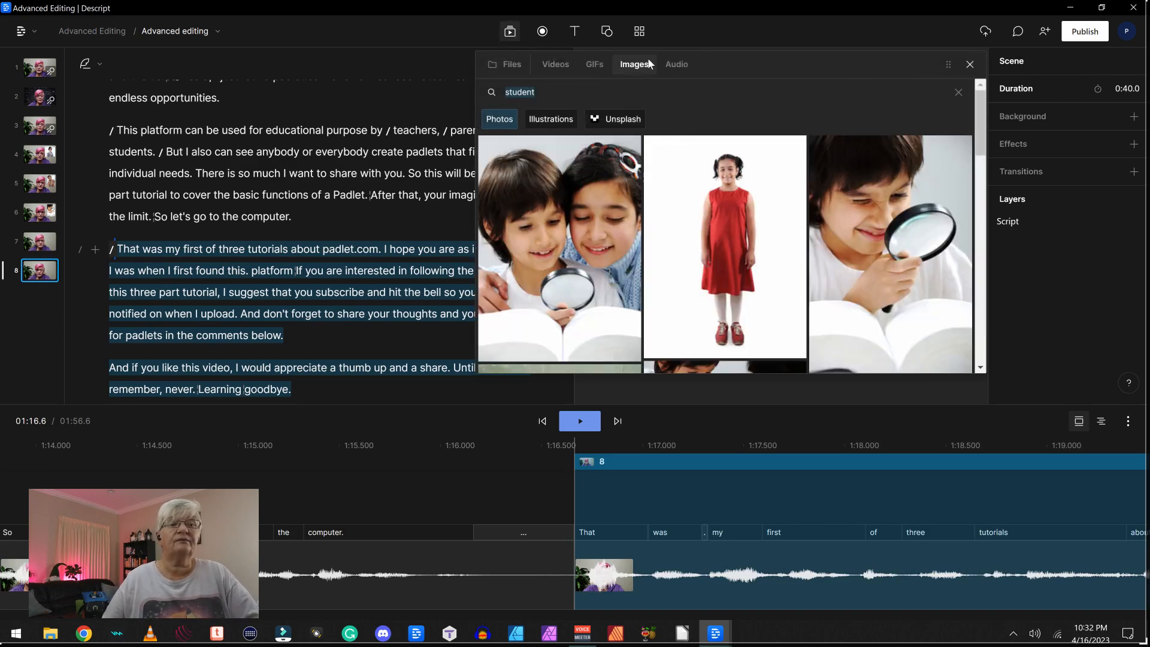
pyautogui.click(677, 64)
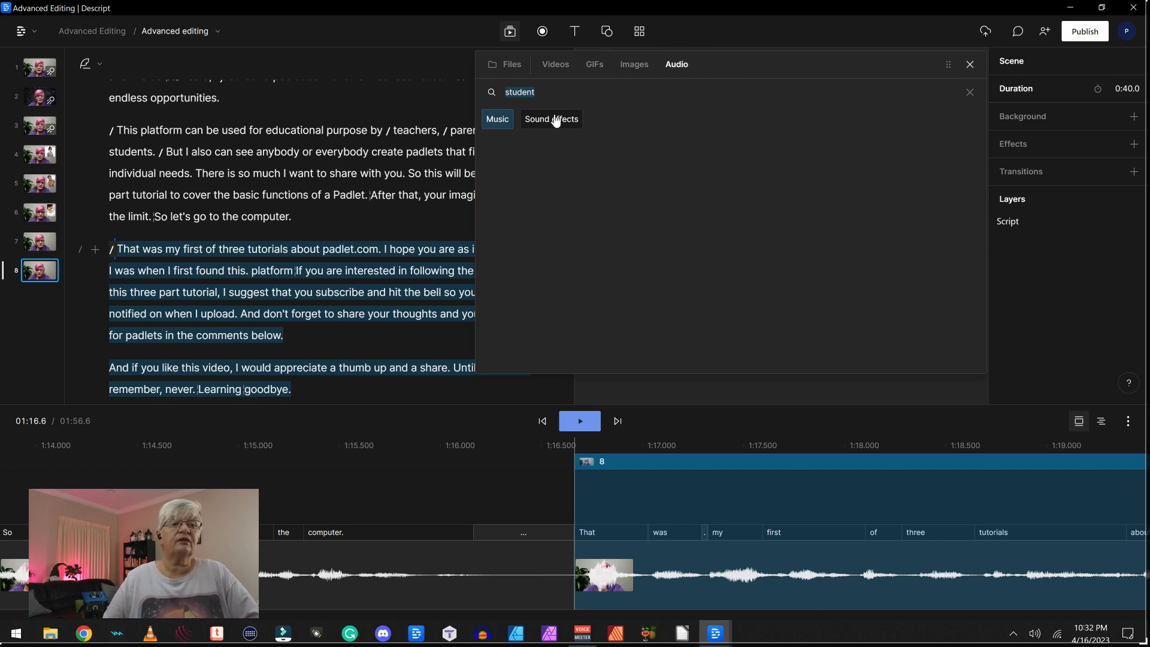
pyautogui.press('BackSpace')
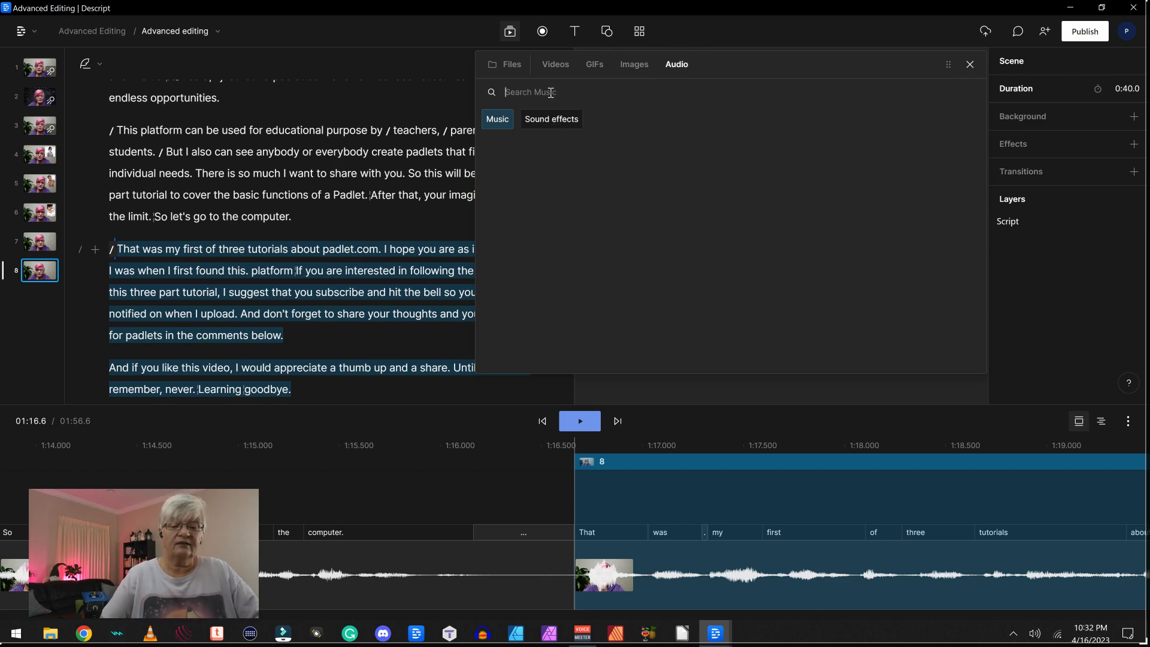
pyautogui.write('cal')
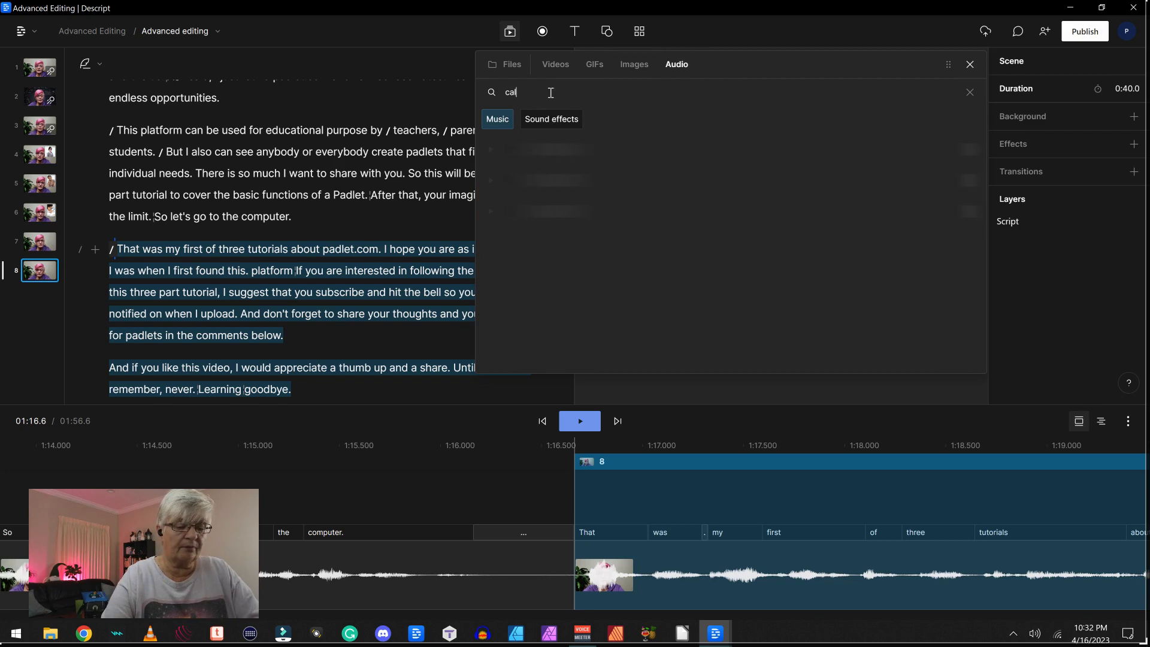
pyautogui.write('m')
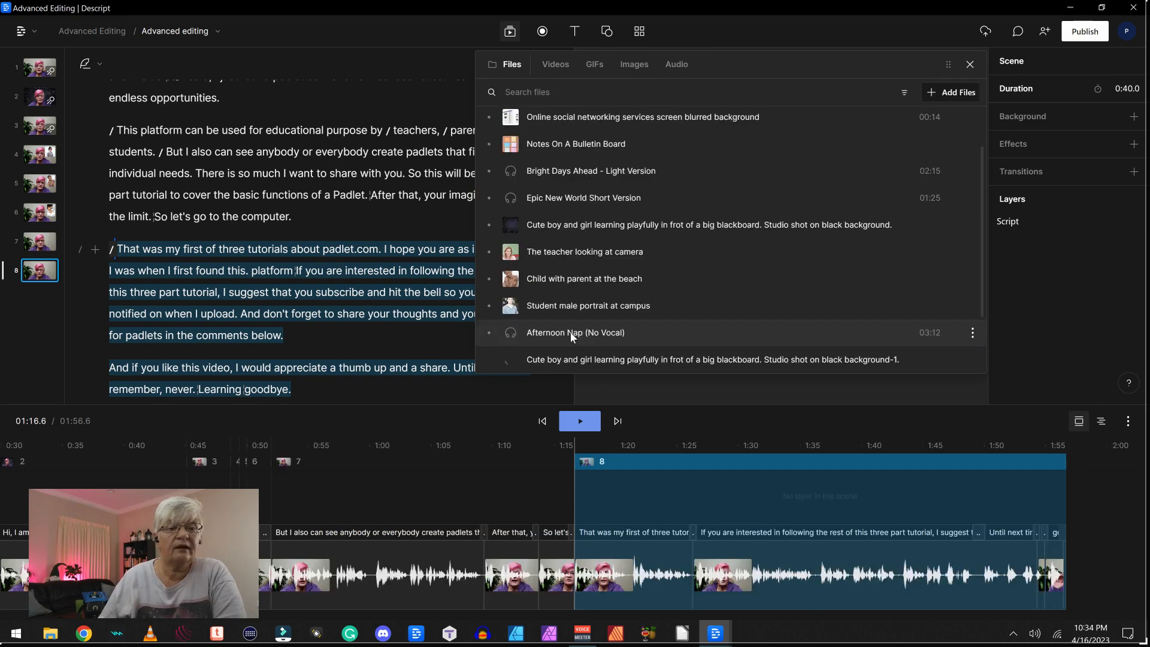
pyautogui.moveTo(570, 332); pyautogui.dragTo(124, 248)
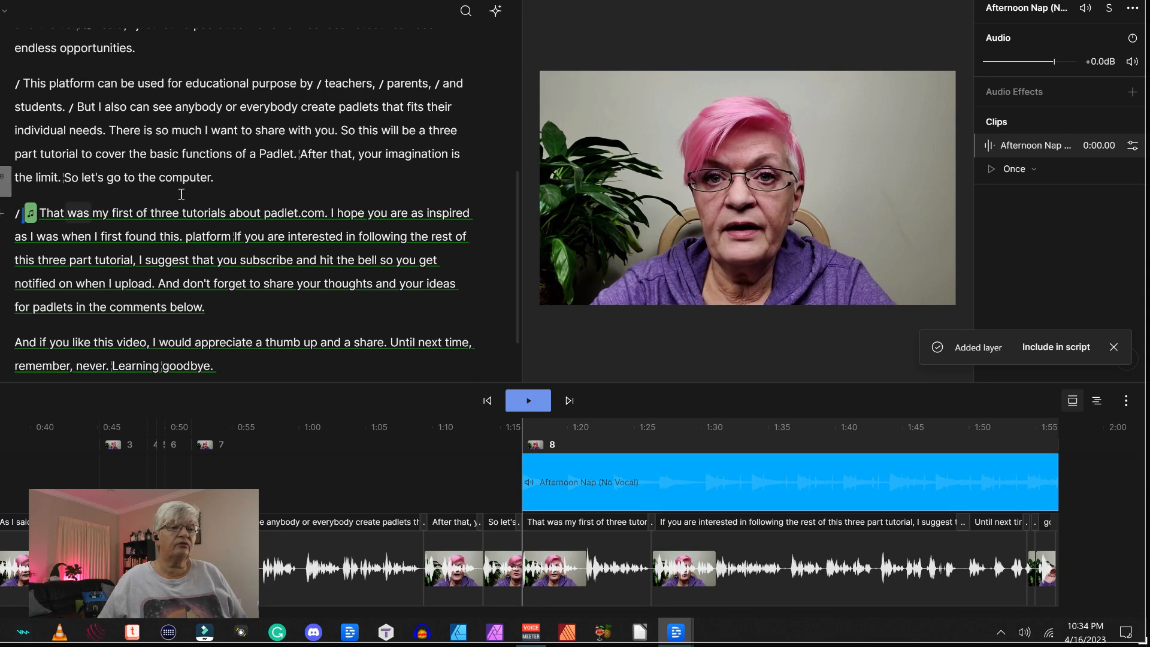
# Play back the script from "computer" into the last scene to preview the added background music.
pyautogui.click(150, 178)
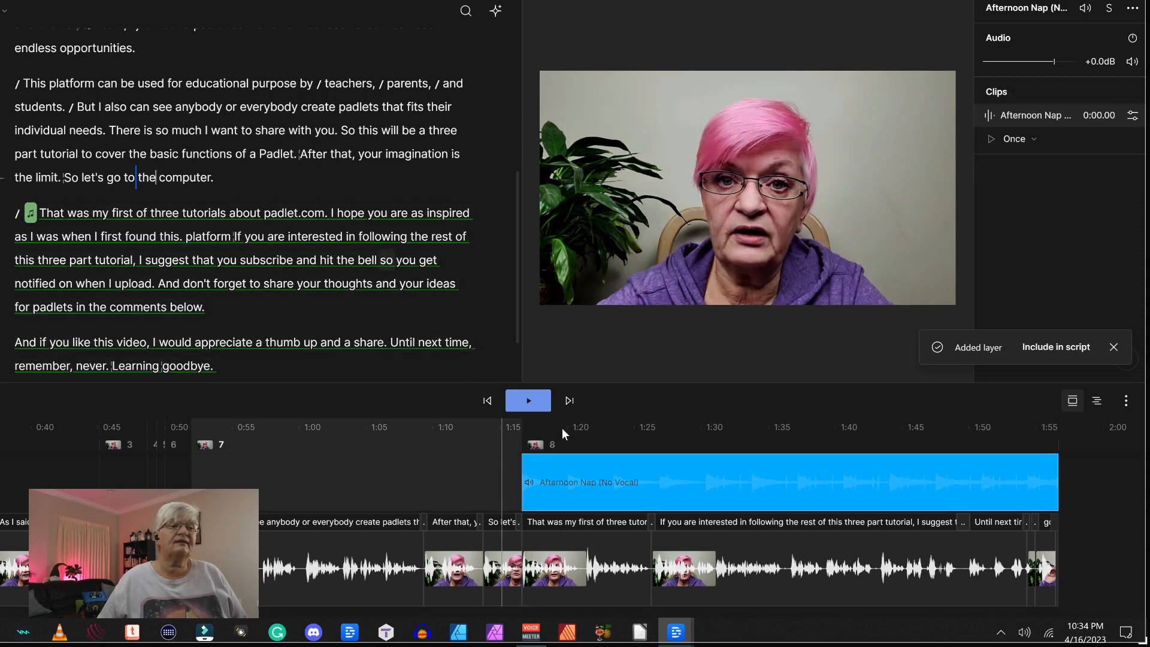
pyautogui.click(530, 401)
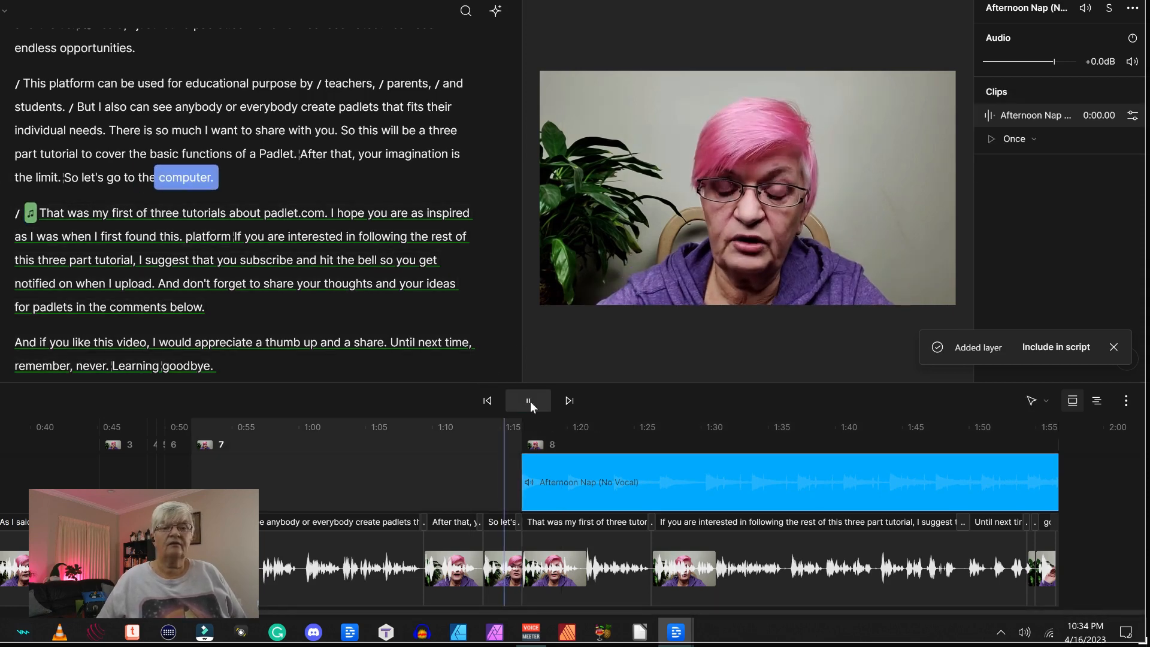
pyautogui.click(531, 401)
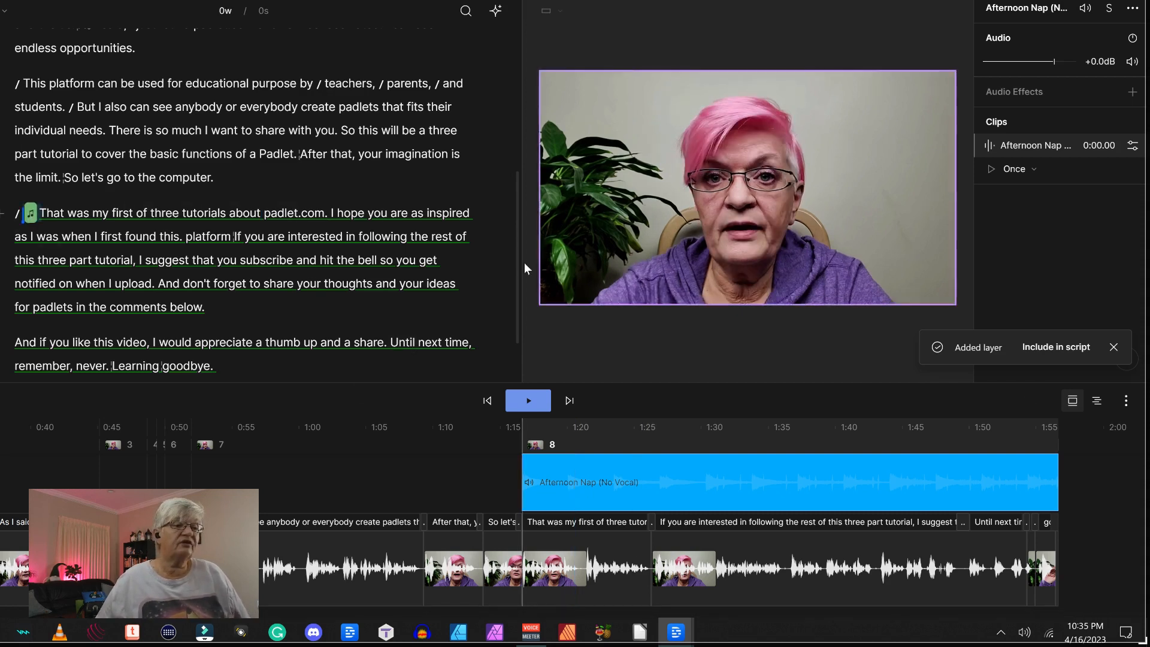
# Set the Afternoon Nap clip's volume to -24.4 dB and play back from "computer" to check the level.
pyautogui.click(11, 216)
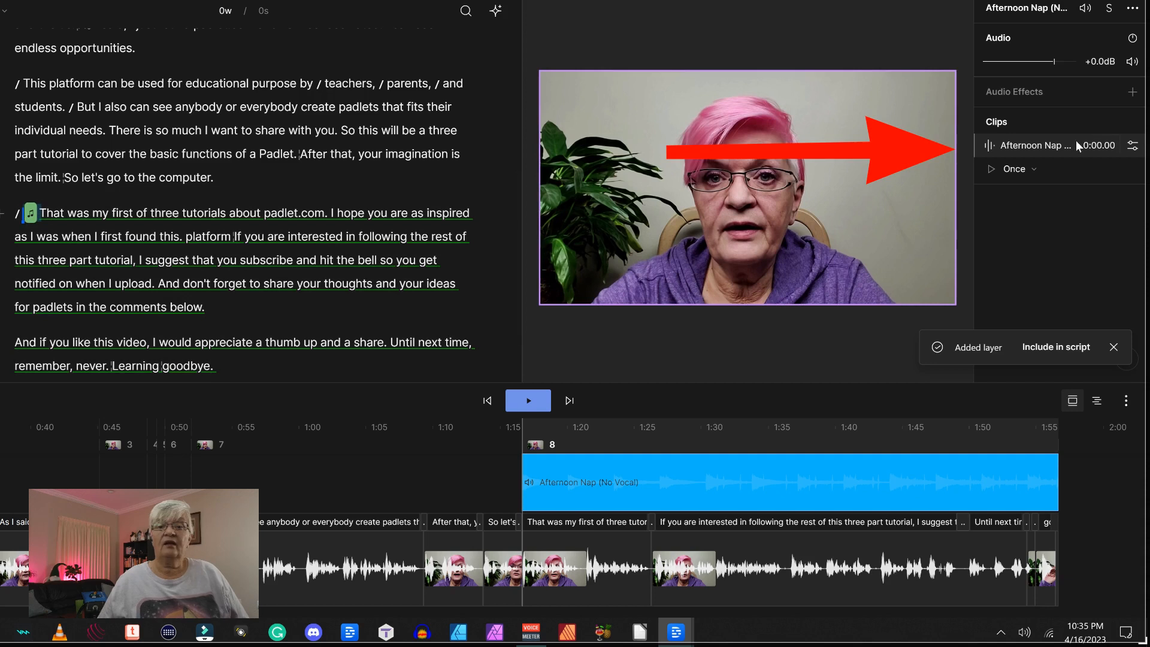
pyautogui.click(1133, 145)
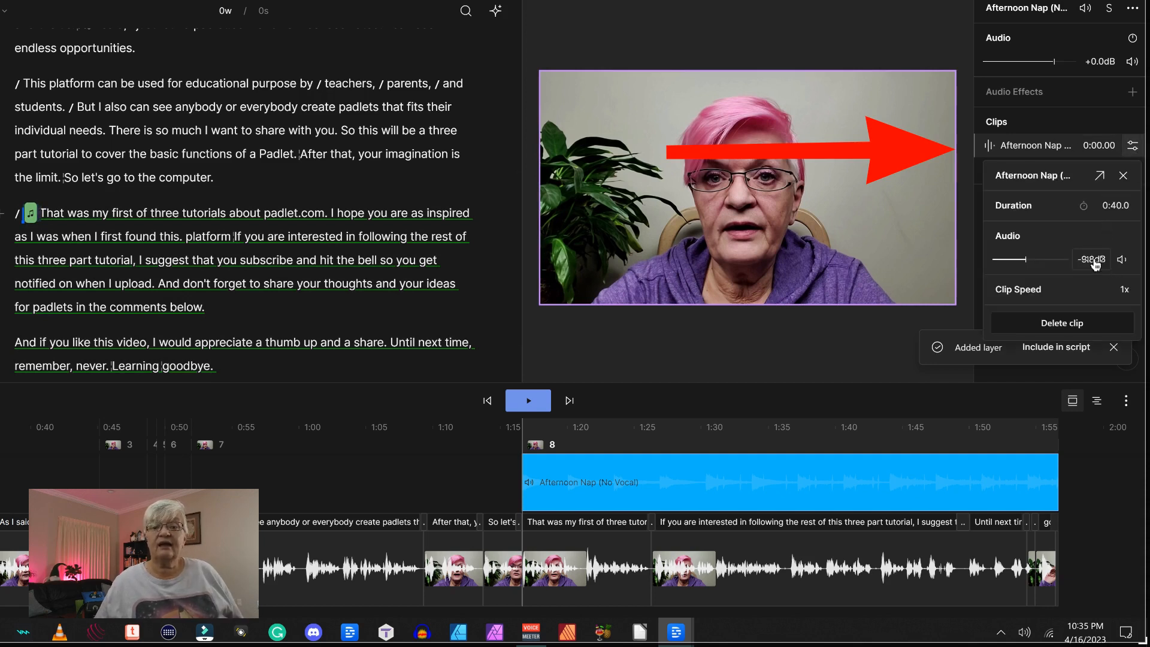
pyautogui.moveTo(1026, 259); pyautogui.dragTo(1002, 264)
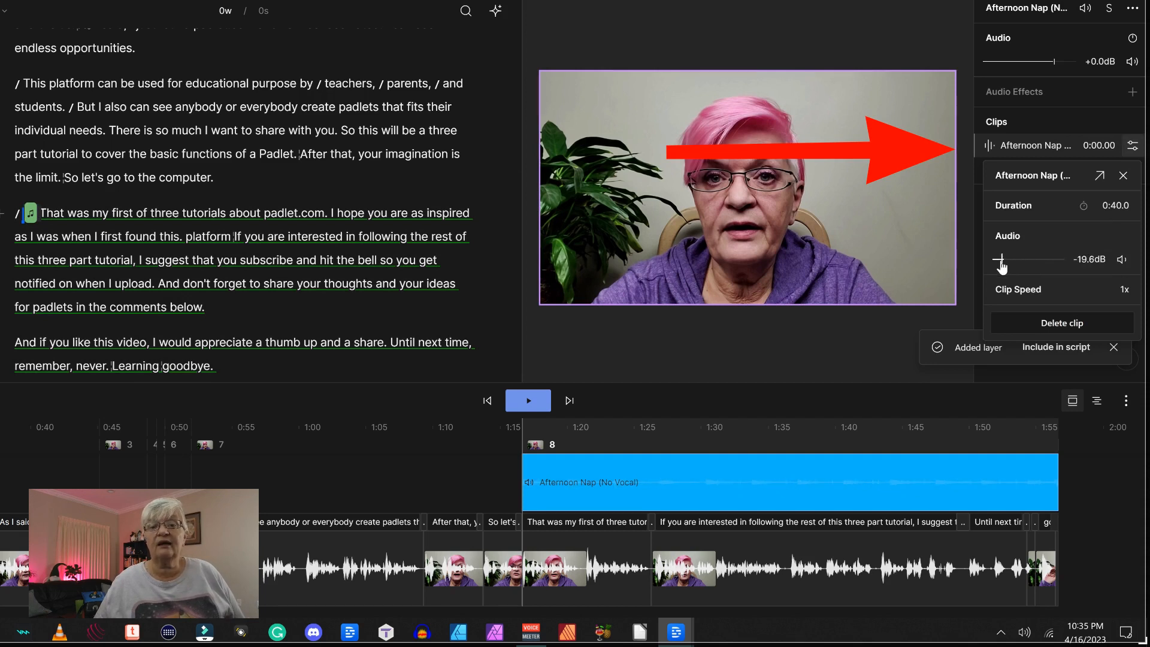
pyautogui.moveTo(1002, 266); pyautogui.dragTo(998, 266)
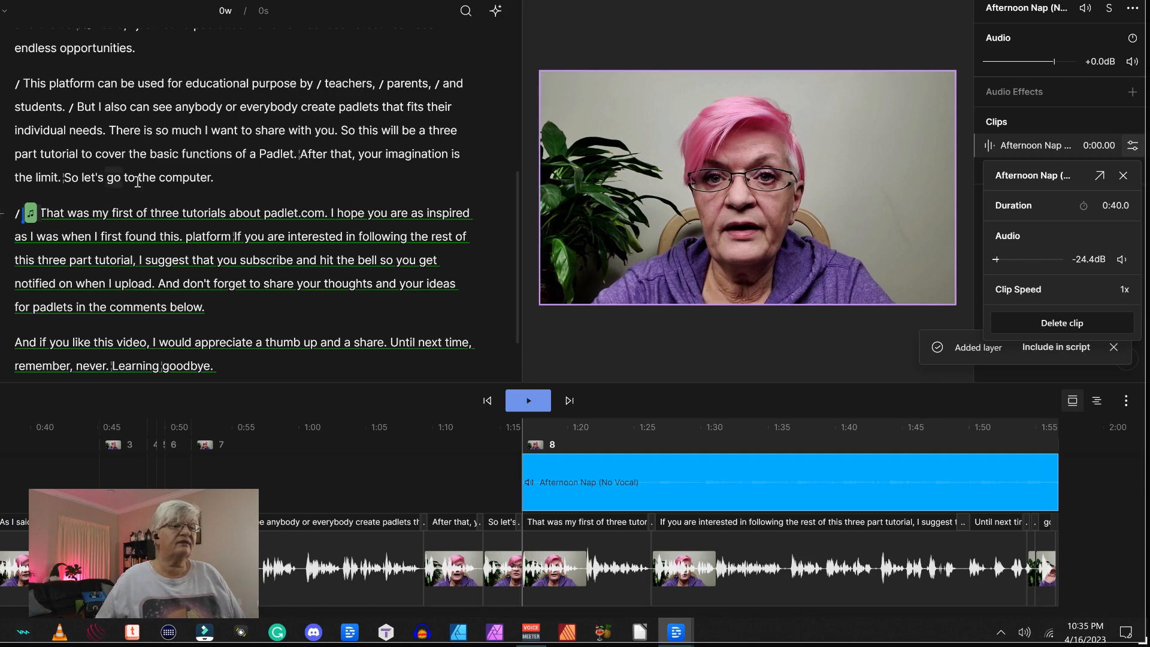
pyautogui.press('Escape')
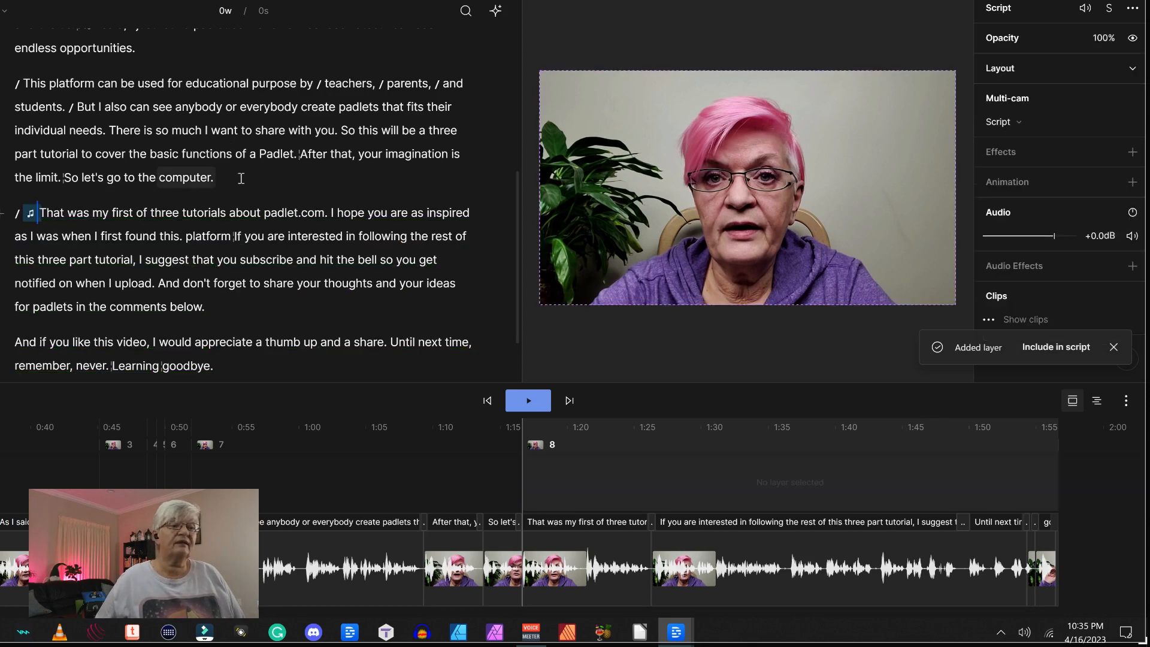
pyautogui.click(159, 178)
pyautogui.press('space')
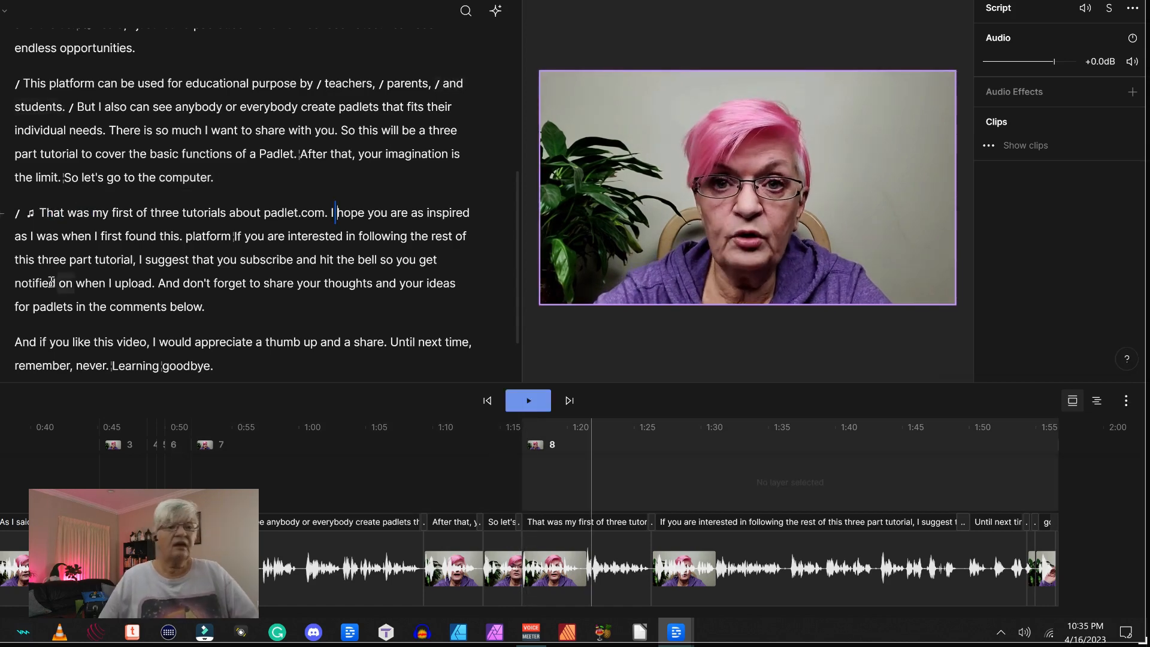
# Select the background music layer and add a volume keyframe to it at about 1:53.
pyautogui.click(31, 213)
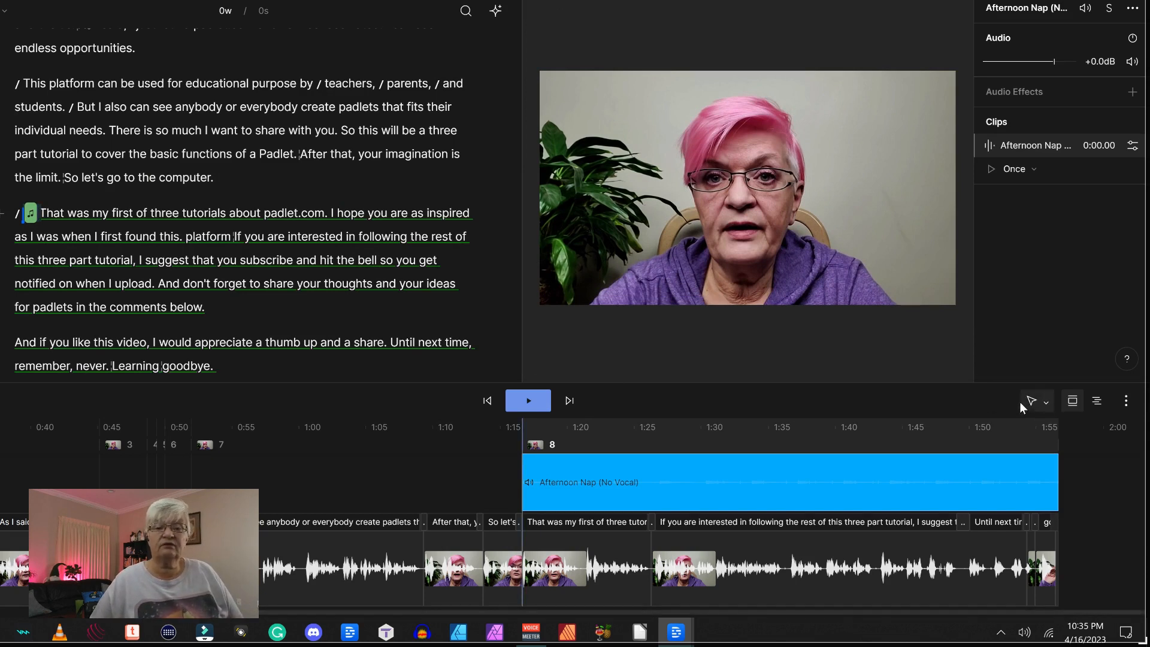
pyautogui.click(1023, 427)
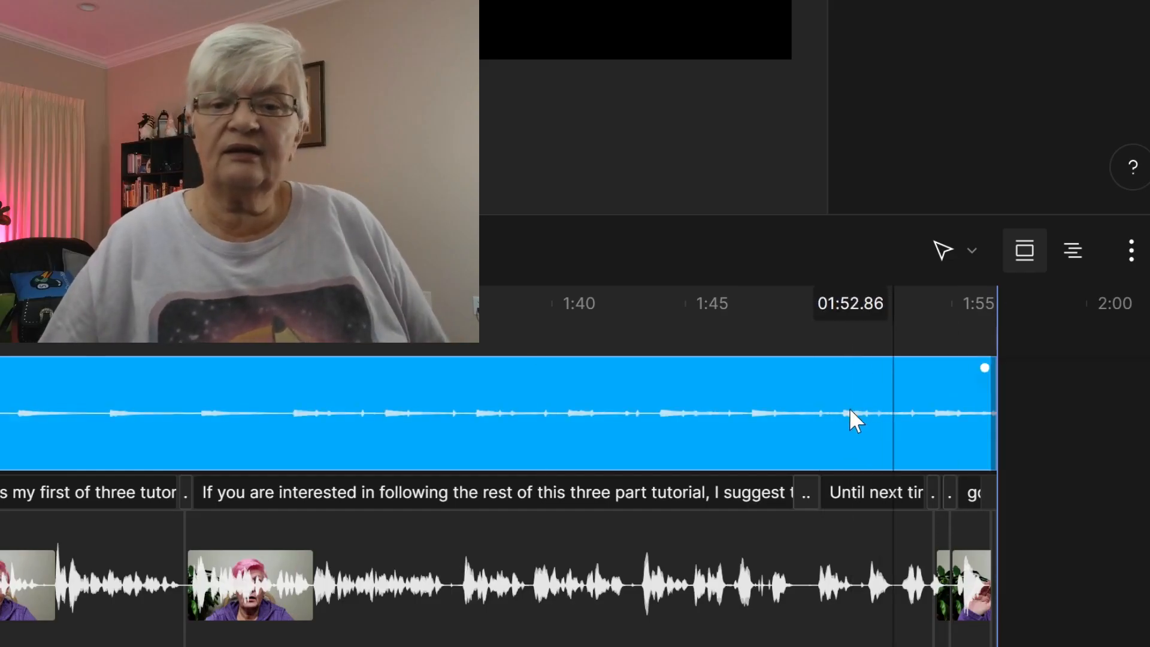
pyautogui.click(922, 410)
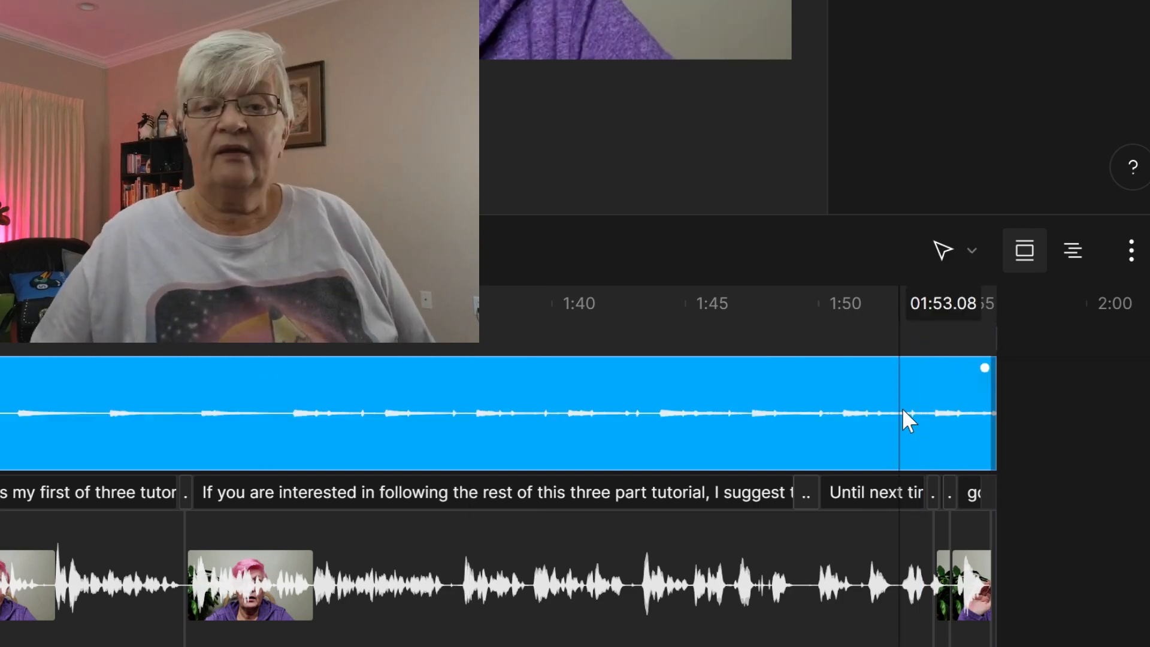
pyautogui.click(903, 410)
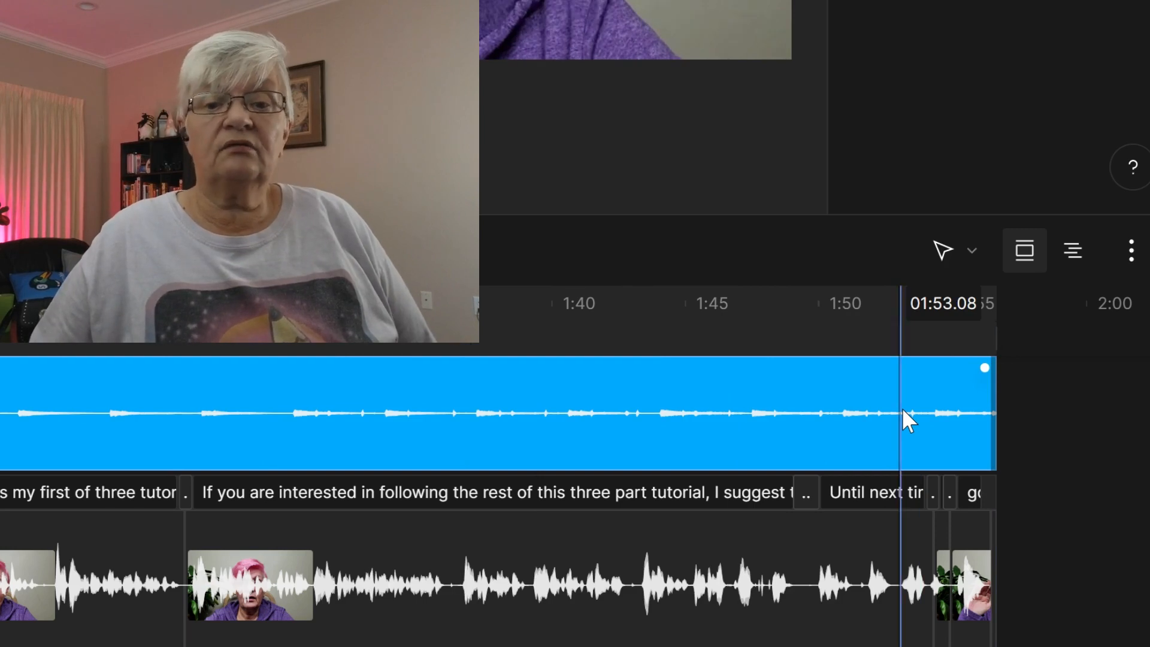
pyautogui.rightClick(903, 407)
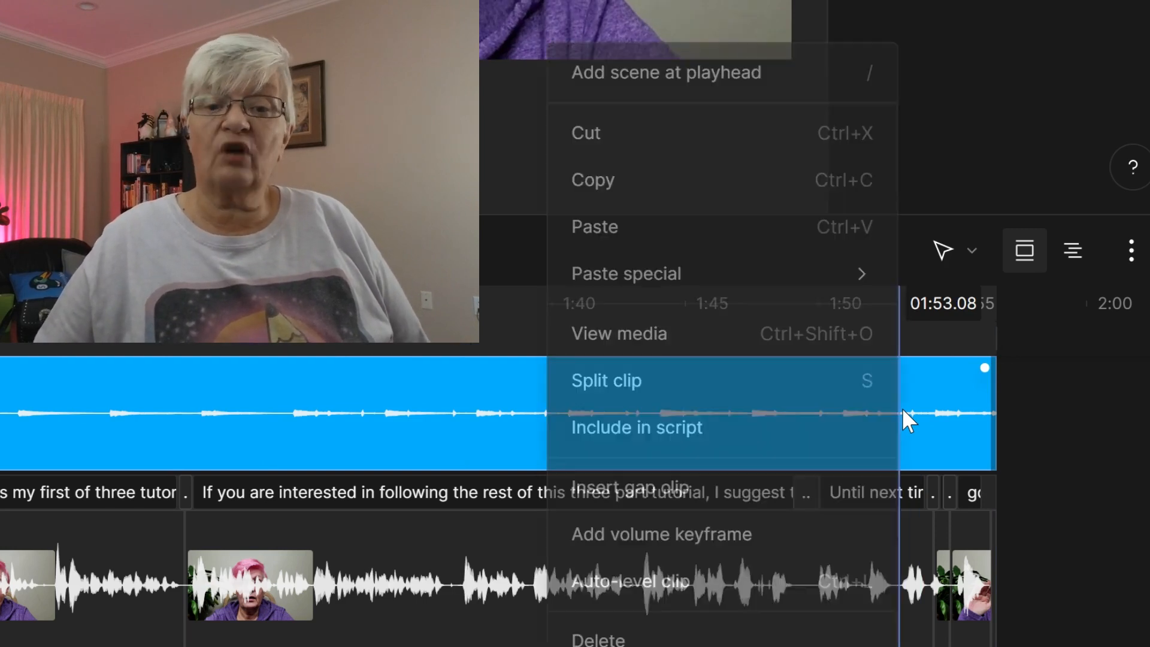
pyautogui.click(699, 550)
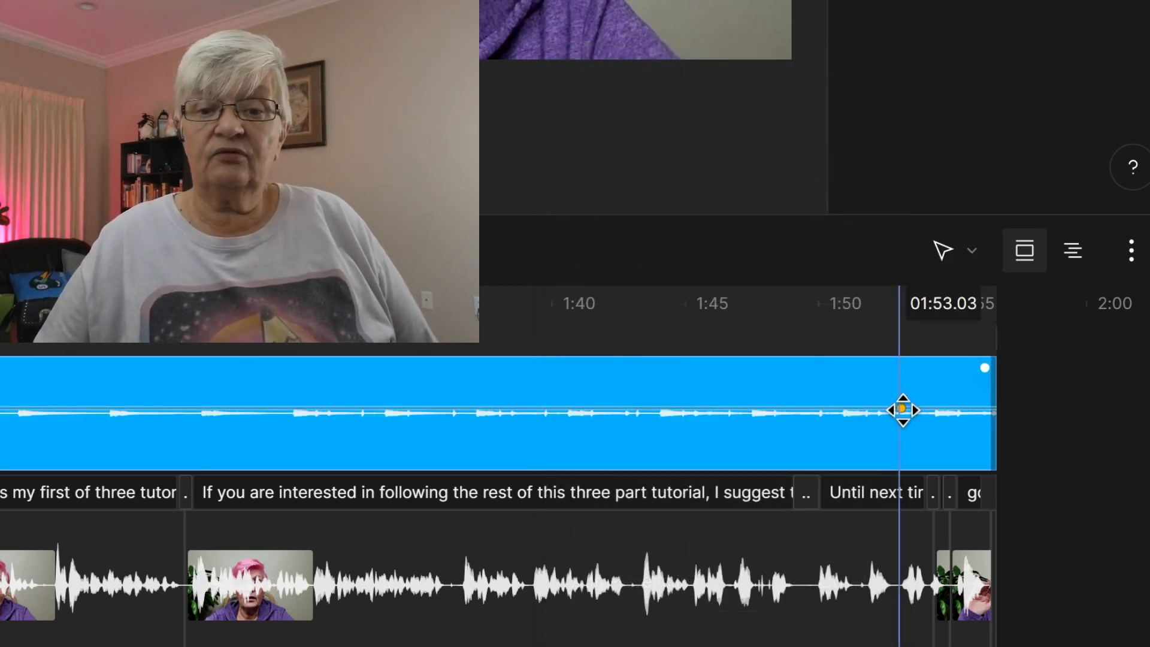
# Add a second volume keyframe near the end of the music at about 1:56 and lower it to the clip's bottom end corner as a fade-out.
pyautogui.click(988, 417)
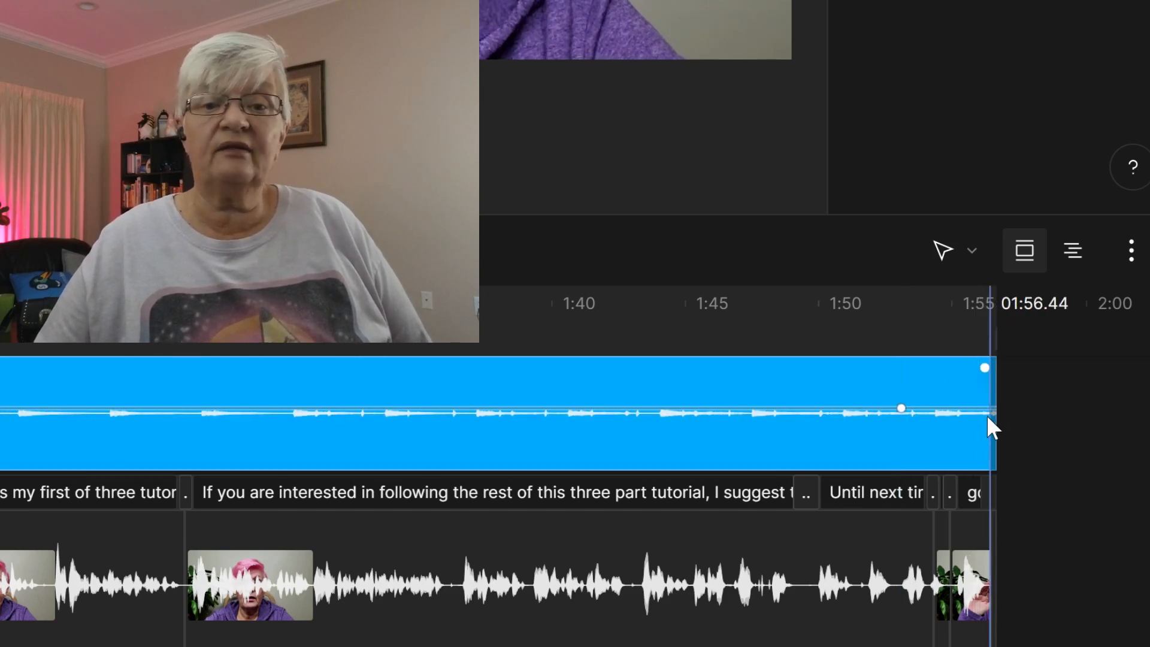
pyautogui.rightClick(987, 415)
pyautogui.click(797, 547)
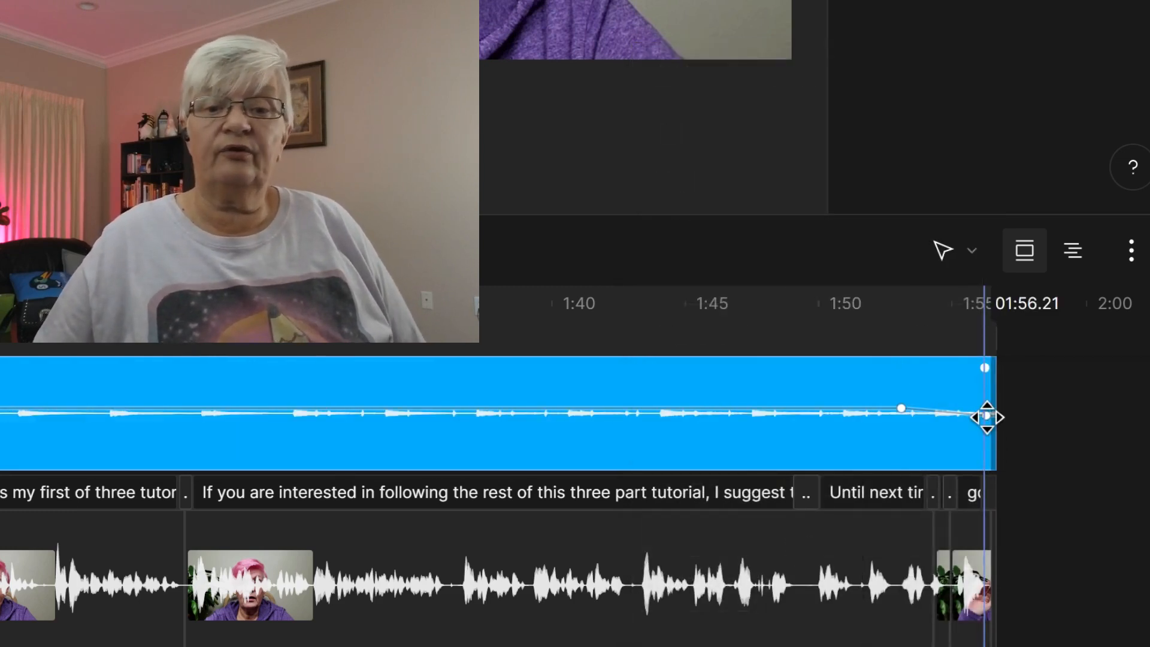
pyautogui.moveTo(987, 415); pyautogui.dragTo(1010, 499)
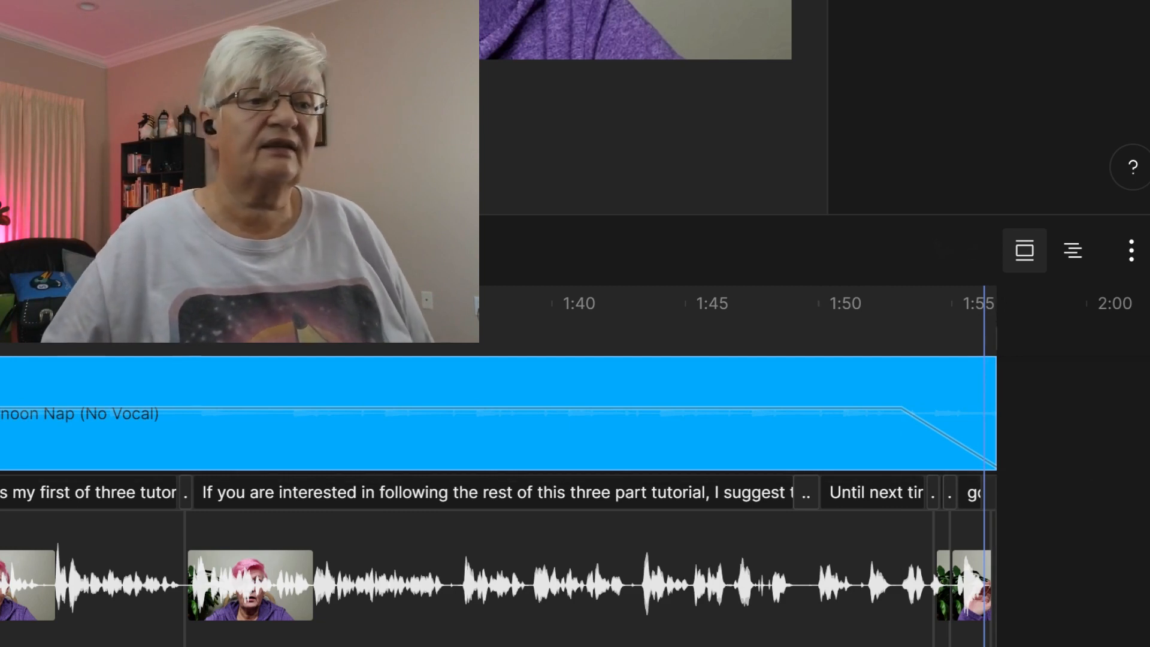
pyautogui.click(903, 492)
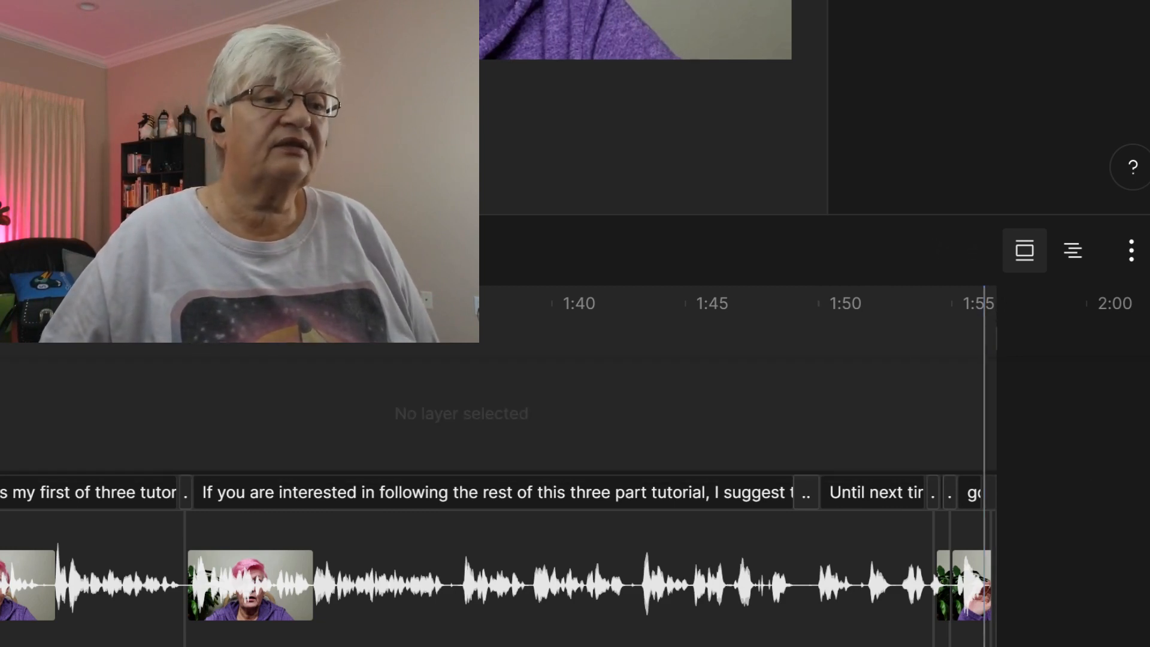